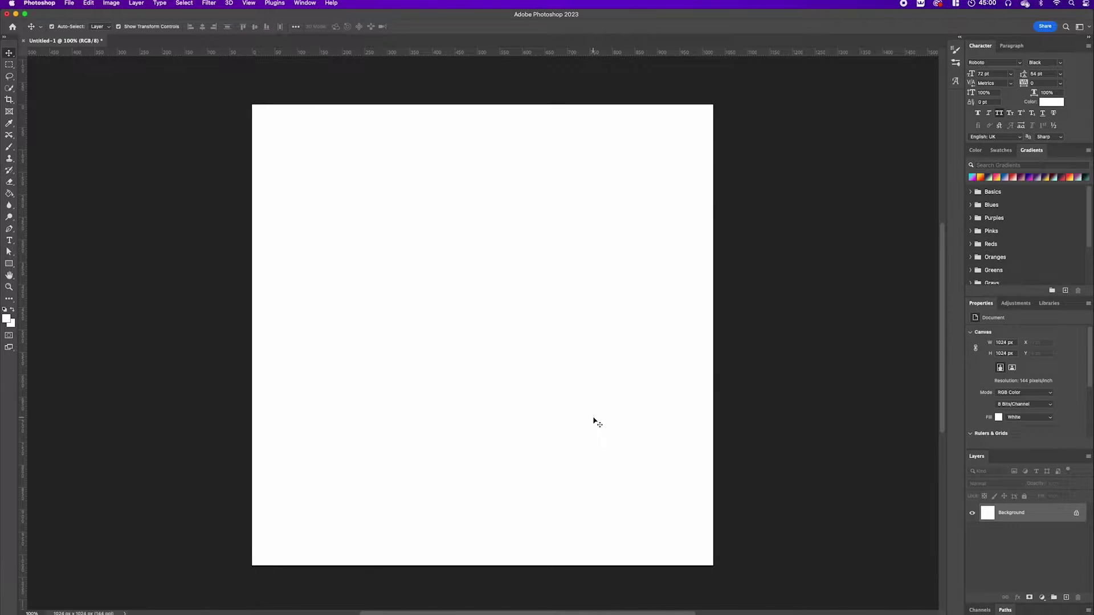
Step: Set the foreground colour to black (000000) and fill the white background with it using the Paint Bucket
{"action": "left_click", "coordinate": [9, 195]}
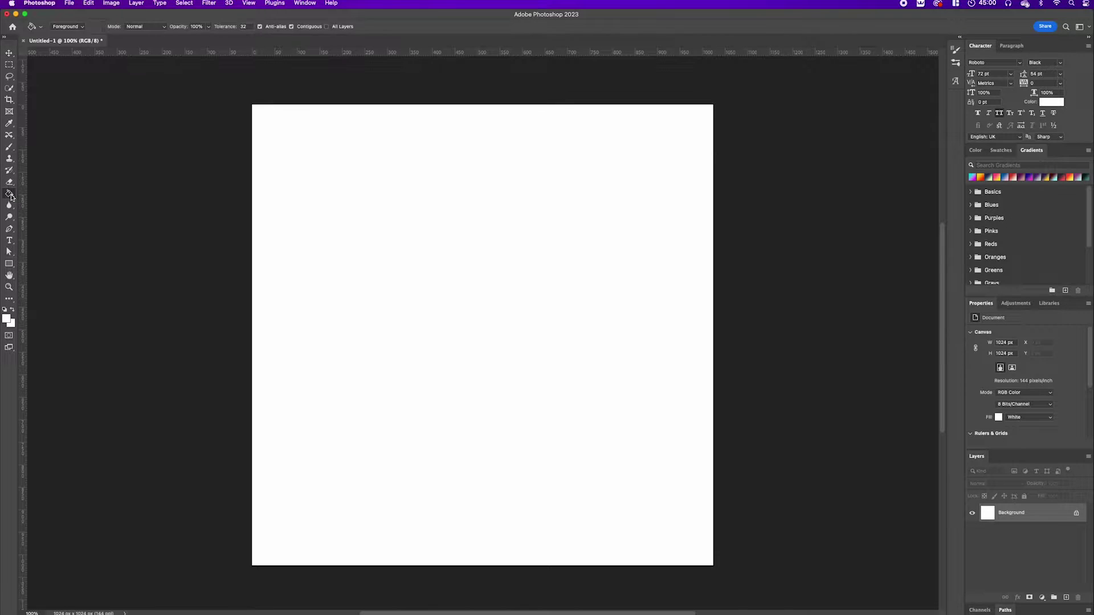
{"action": "left_click", "coordinate": [7, 319]}
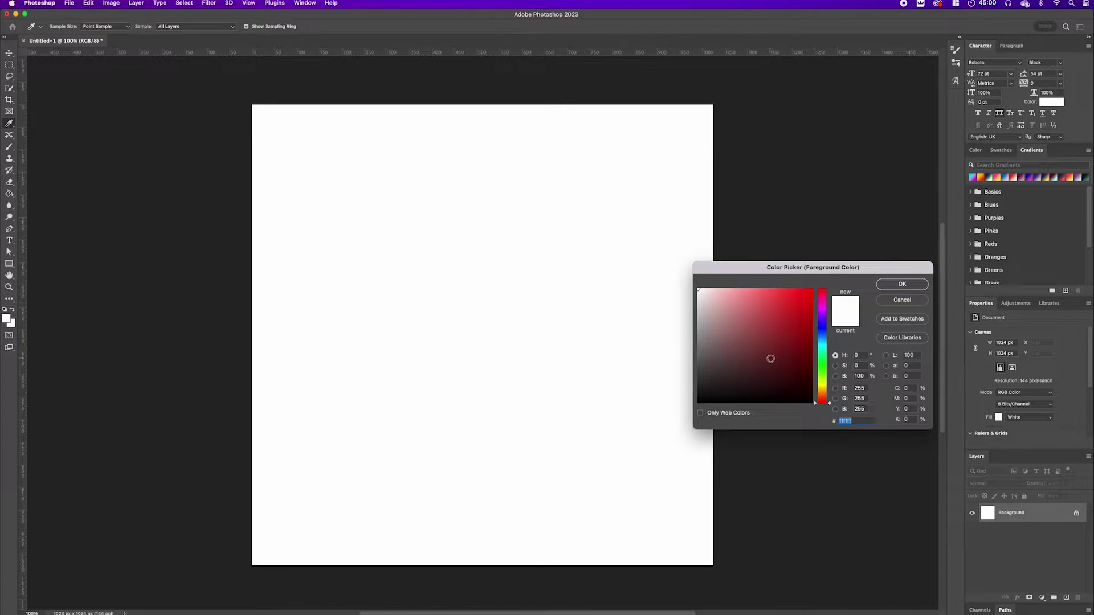
{"action": "left_click_drag", "start_coordinate": [770, 358], "coordinate": [674, 422]}
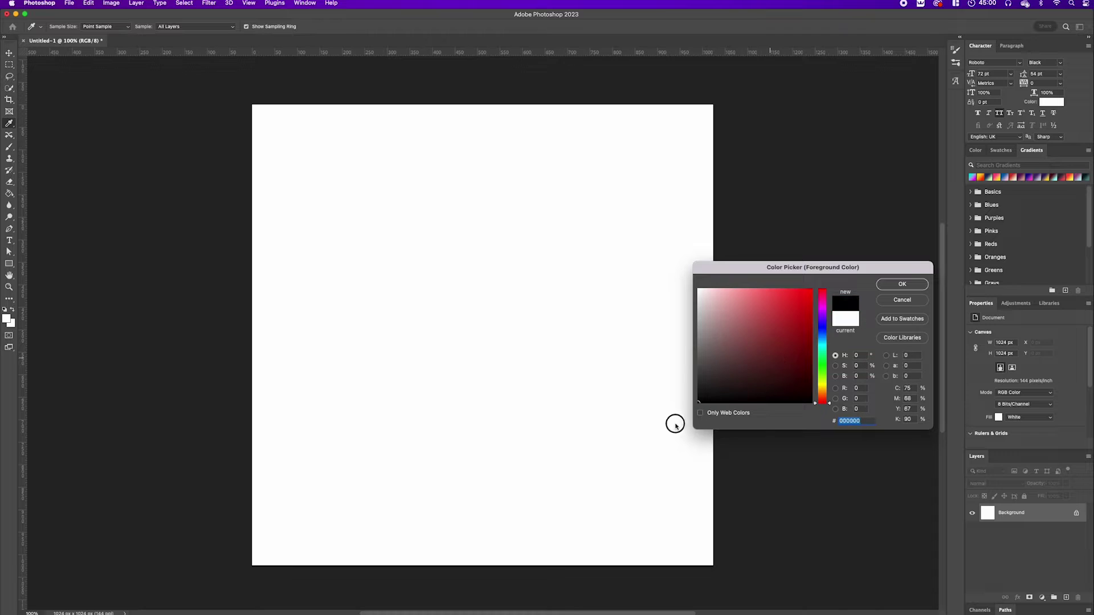
{"action": "left_click", "coordinate": [902, 285]}
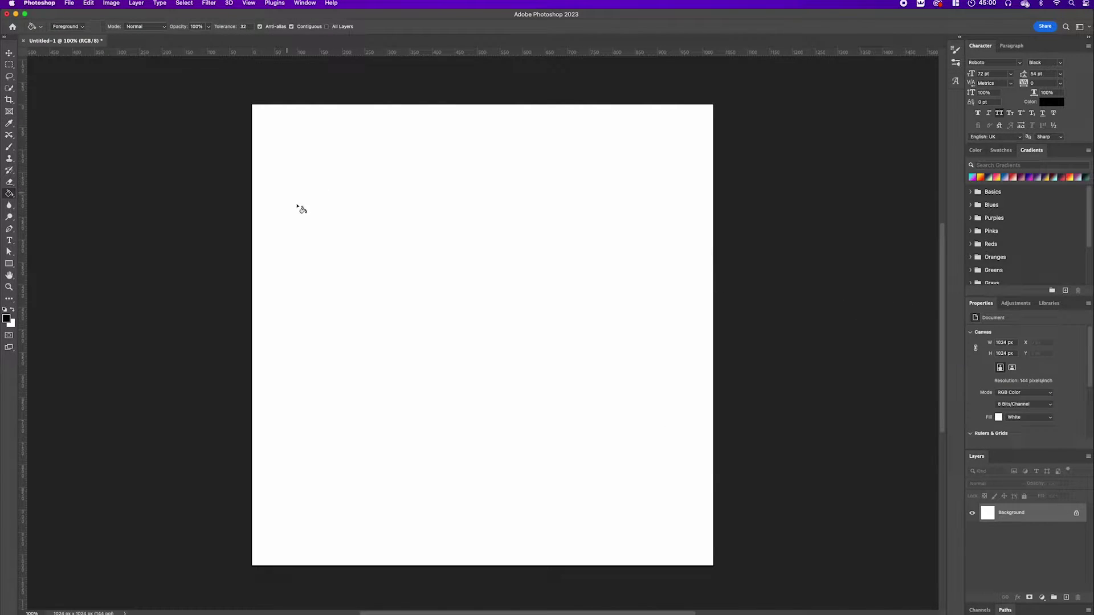
{"action": "left_click", "coordinate": [458, 282]}
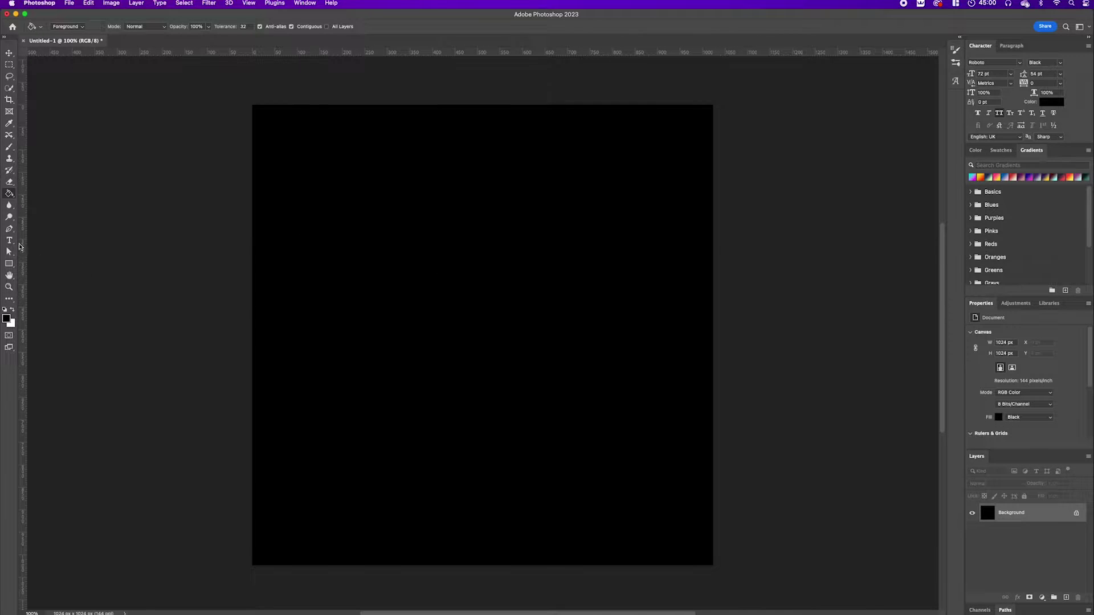
Step: Add white paragraph text reading CREATIVE in a wide text box across the middle of the canvas
{"action": "left_click", "coordinate": [11, 241]}
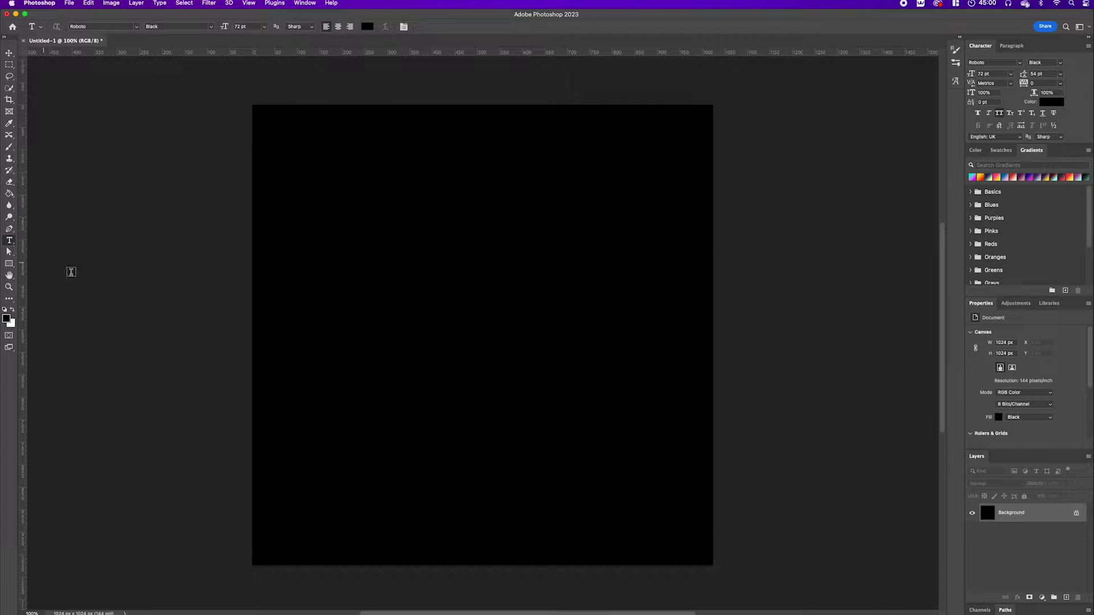
{"action": "left_click", "coordinate": [367, 26]}
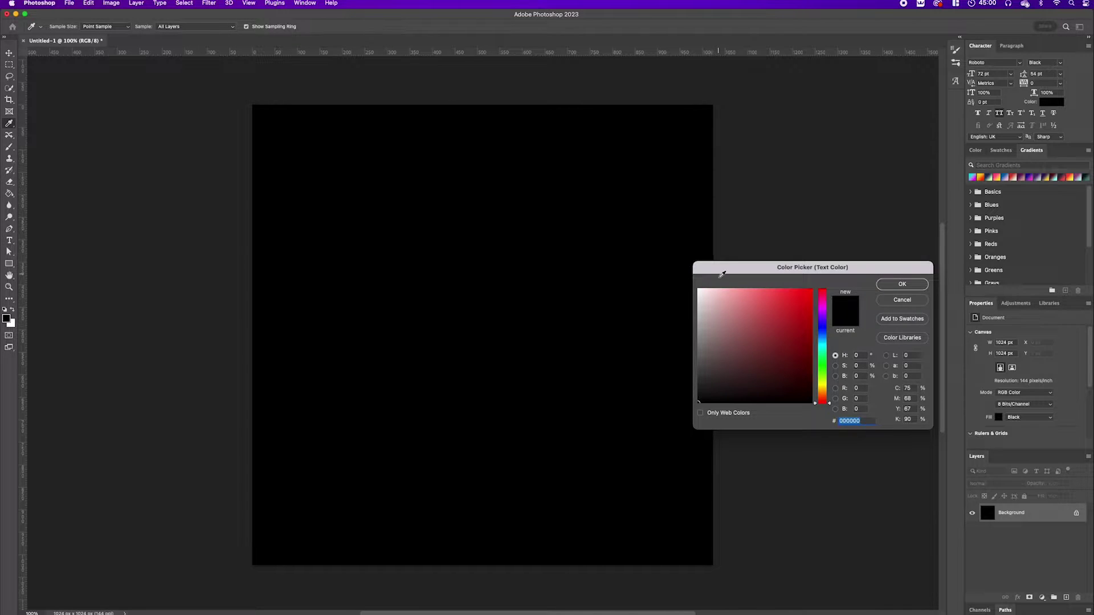
{"action": "left_click_drag", "start_coordinate": [729, 302], "coordinate": [691, 285]}
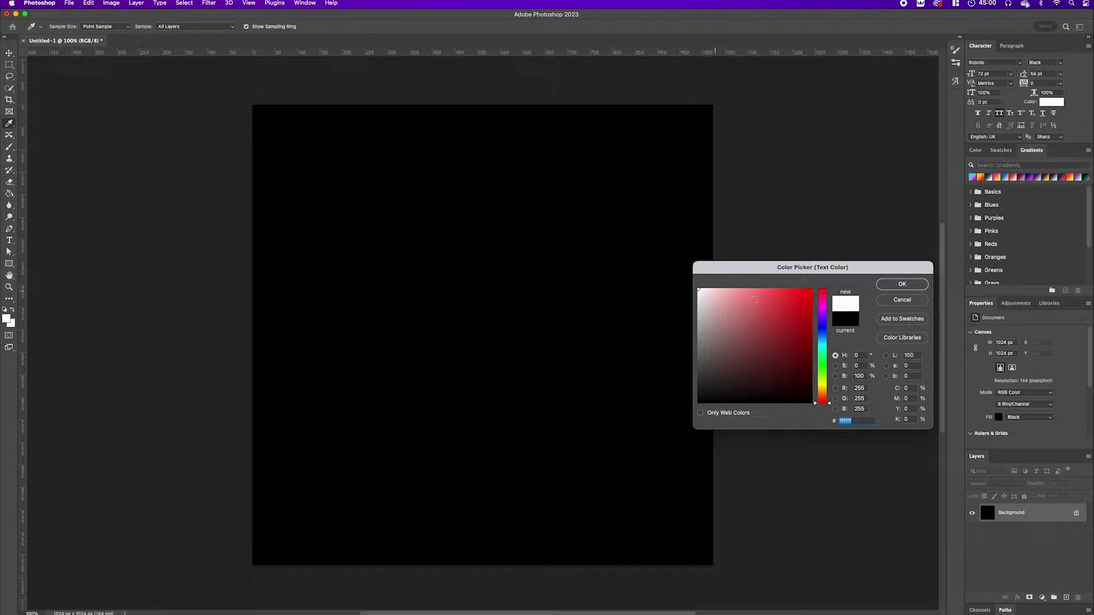
{"action": "left_click", "coordinate": [897, 285]}
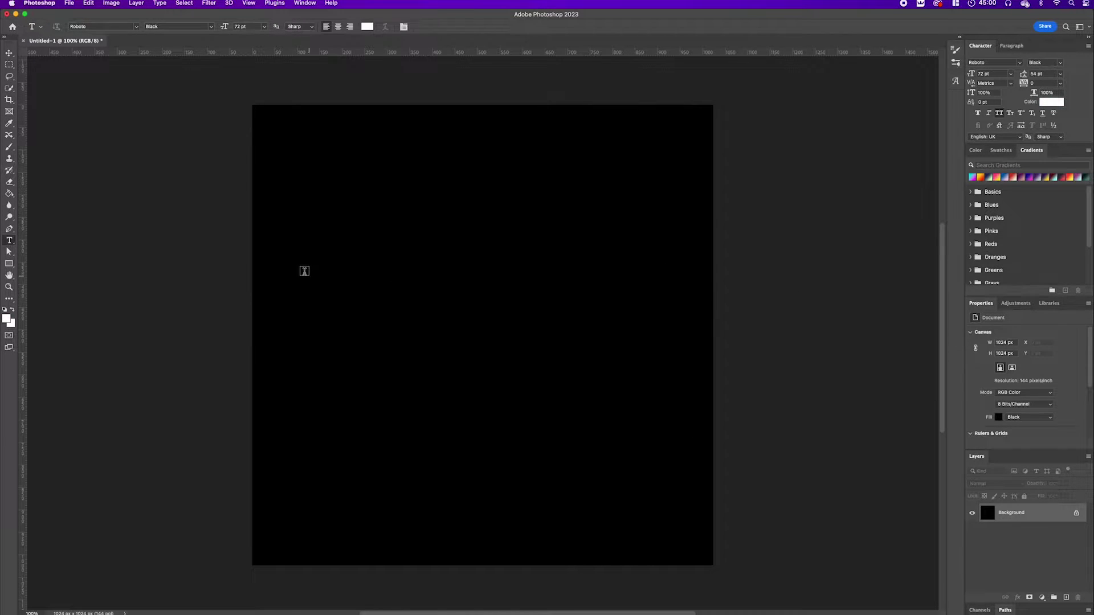
{"action": "left_click_drag", "start_coordinate": [286, 253], "coordinate": [667, 413]}
{"action": "type", "text": "C"}
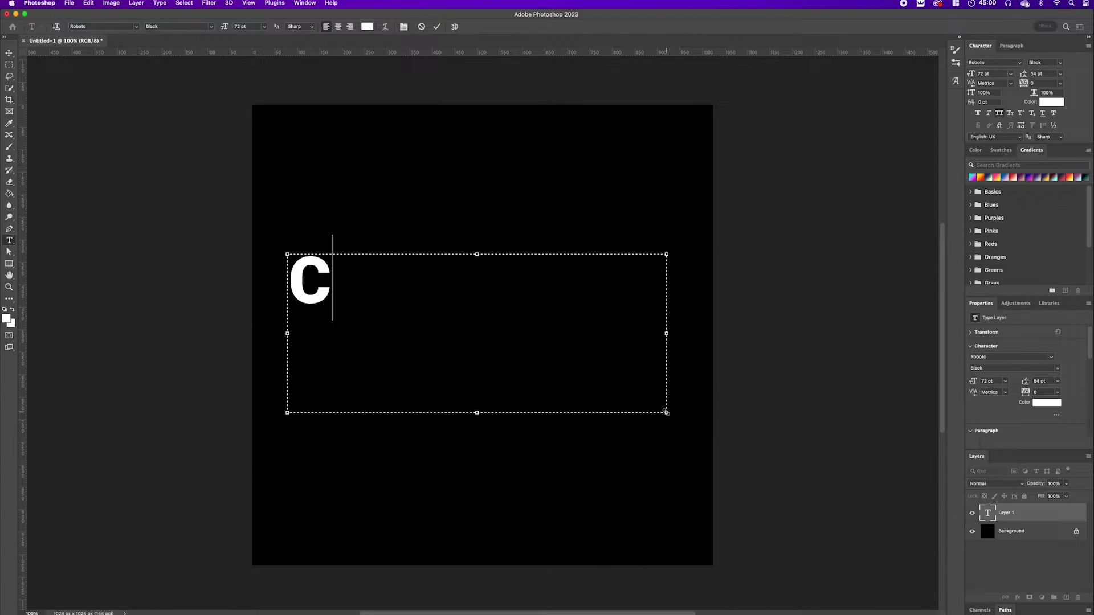
{"action": "type", "text": "REATIVE"}
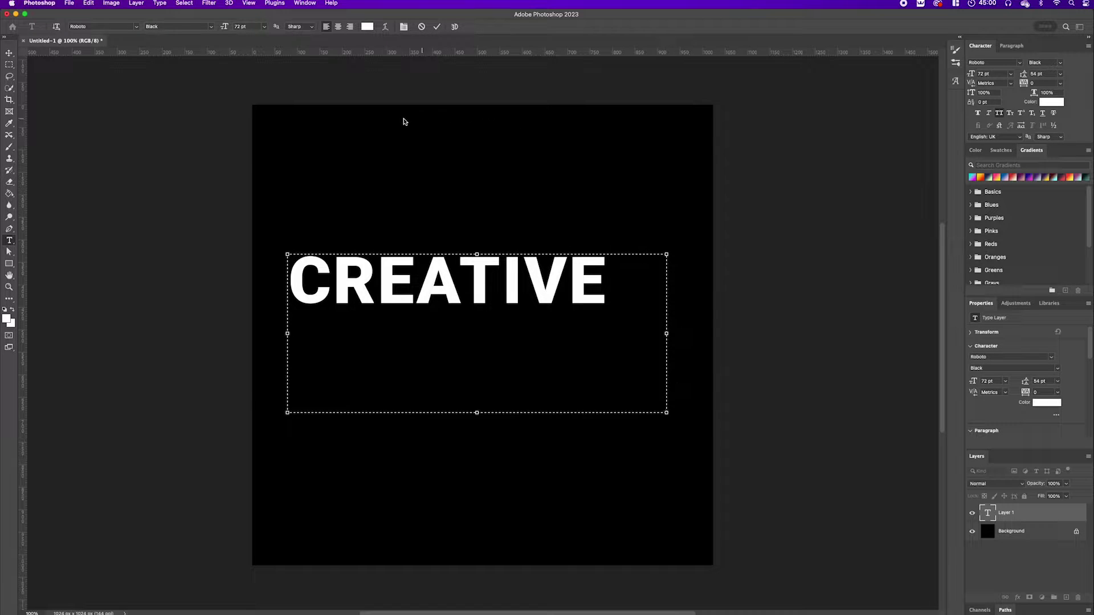
Step: Move the CREATIVE text to the horizontal centre of the canvas, slightly above the middle, and deselect it
{"action": "left_click", "coordinate": [9, 52]}
{"action": "left_click", "coordinate": [439, 284]}
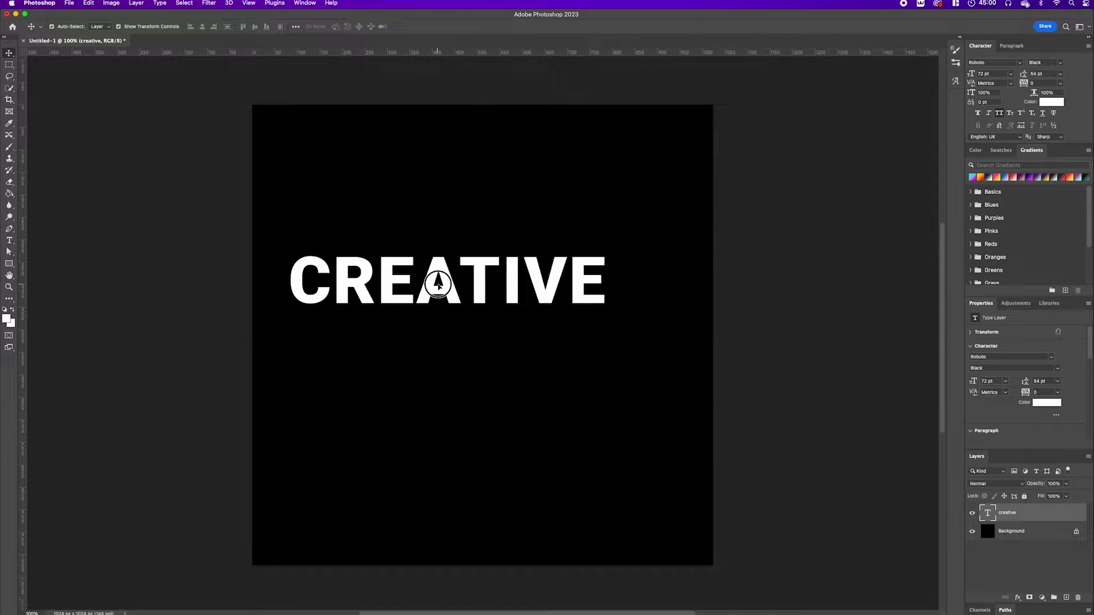
{"action": "left_click_drag", "start_coordinate": [439, 283], "coordinate": [473, 316]}
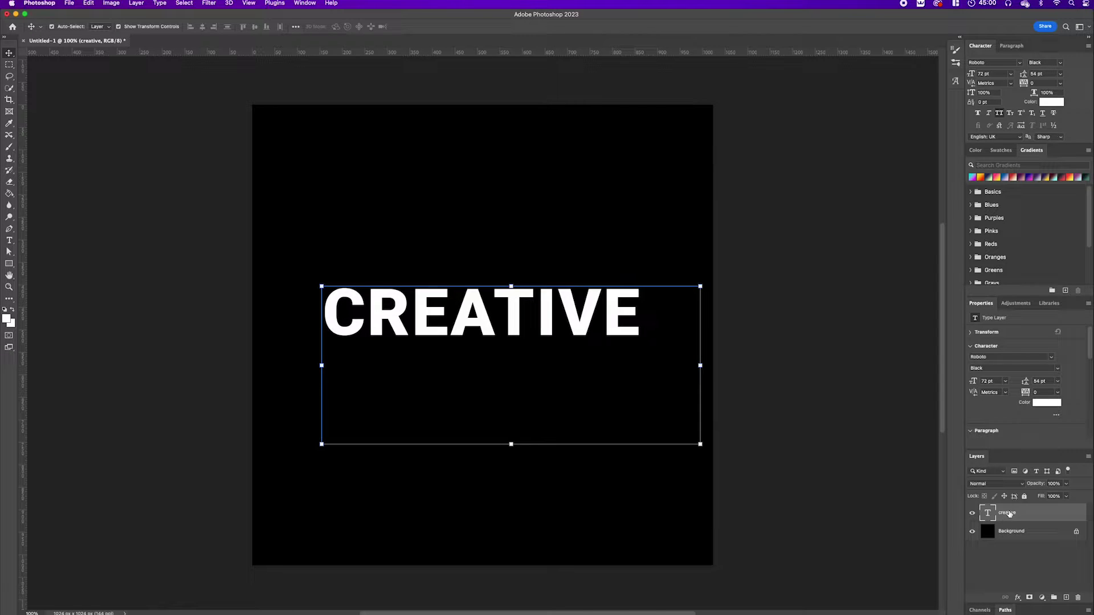
{"action": "left_click", "coordinate": [796, 246]}
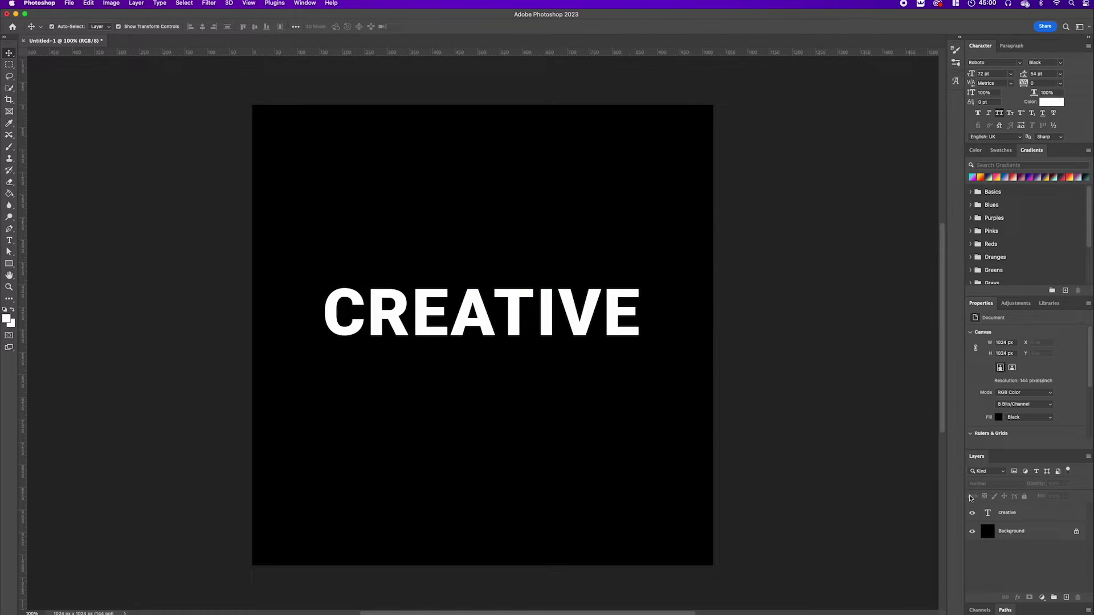
Step: Add a Gradient Overlay to the creative text layer and open its gradient for editing
{"action": "left_click", "coordinate": [626, 293]}
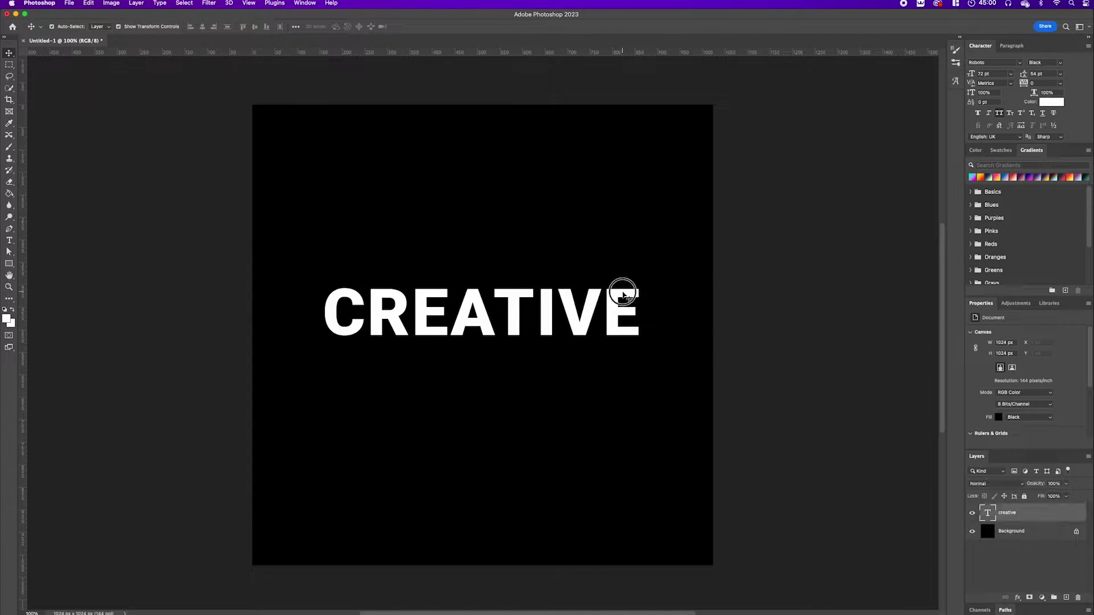
{"action": "right_click", "coordinate": [1032, 516]}
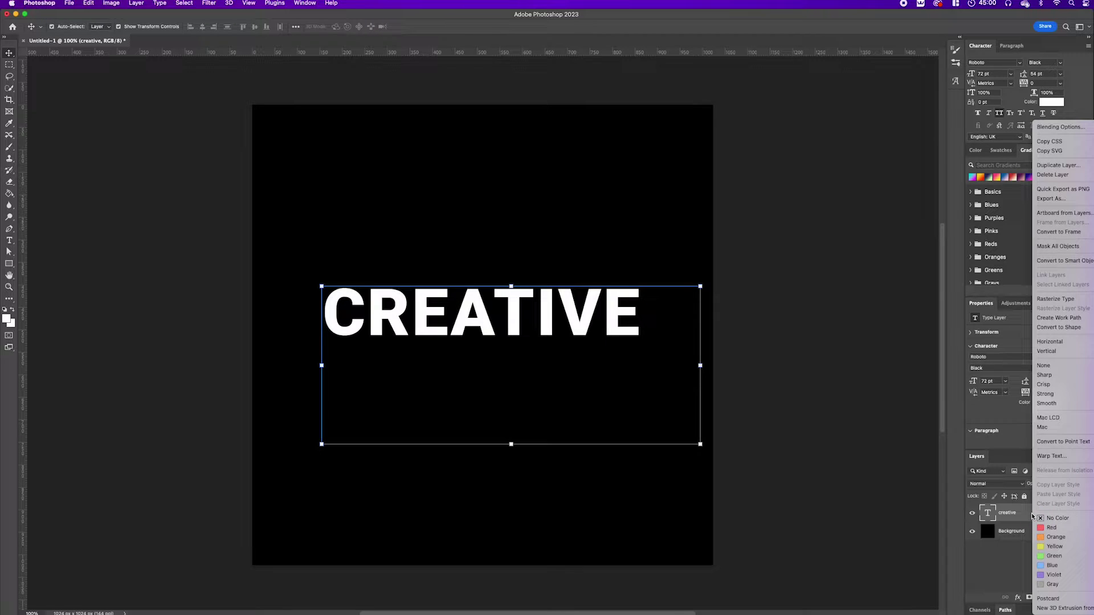
{"action": "left_click", "coordinate": [1054, 127]}
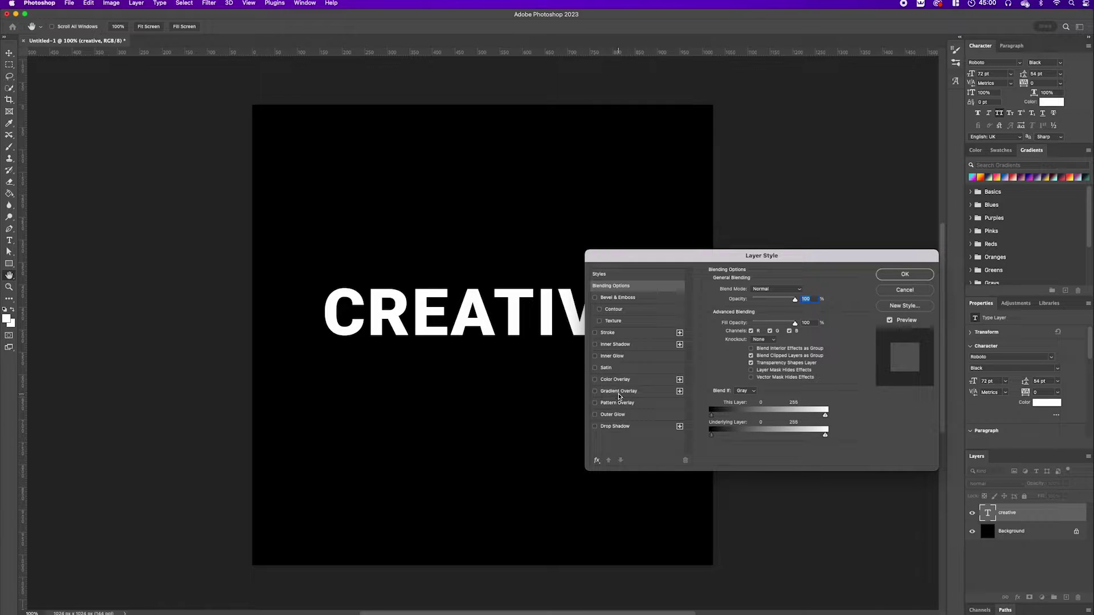
{"action": "left_click", "coordinate": [619, 392]}
{"action": "left_click", "coordinate": [742, 313]}
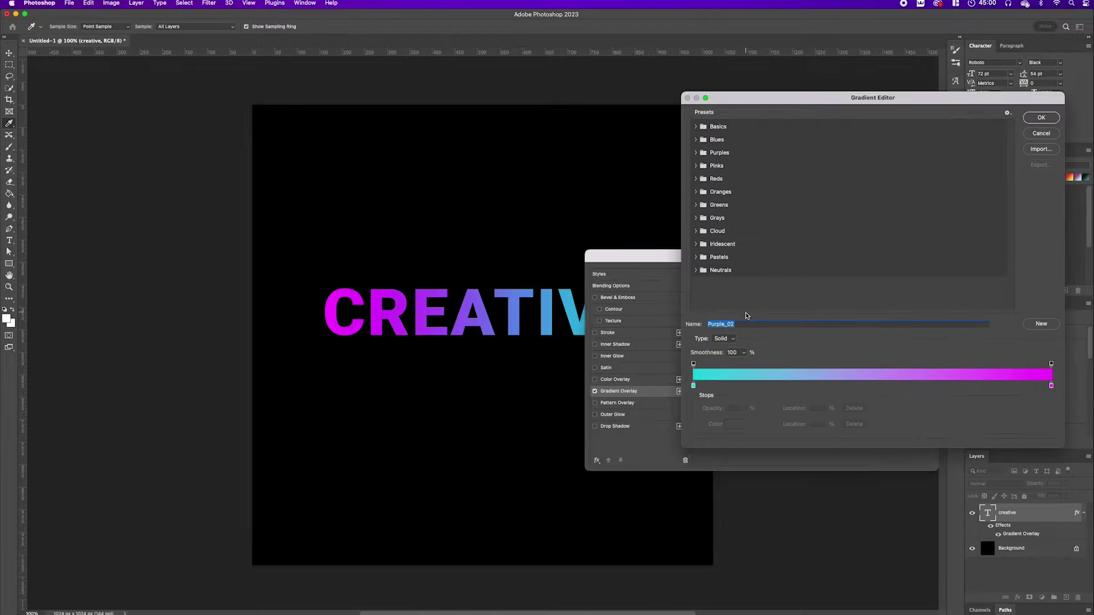
Step: Choose the Purple_02 preset from the Purples group for the overlay gradient and apply the layer style
{"action": "left_click", "coordinate": [697, 180]}
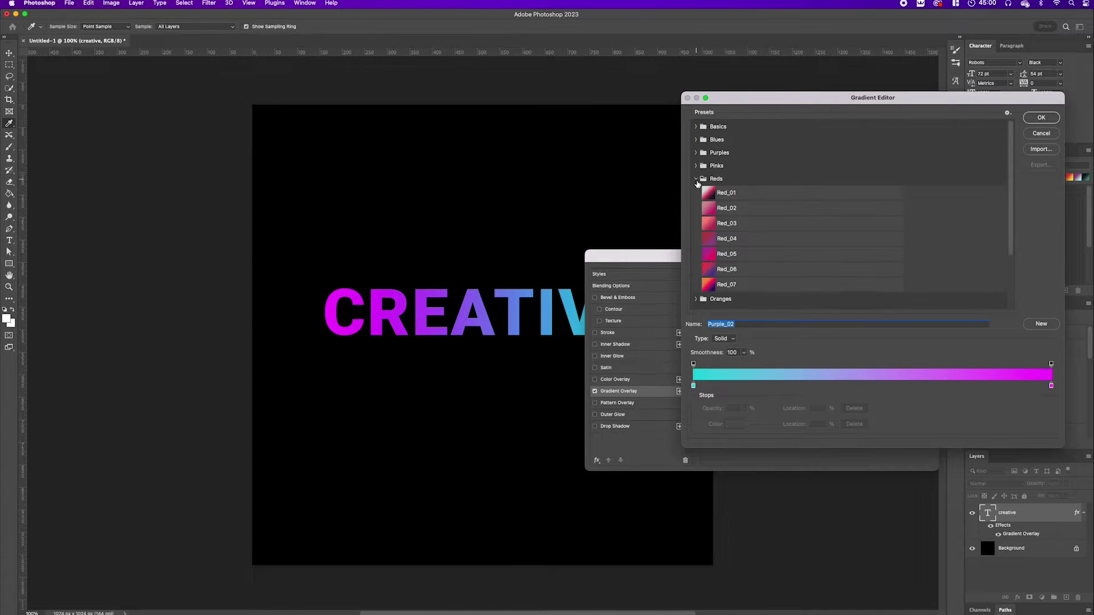
{"action": "left_click", "coordinate": [721, 163]}
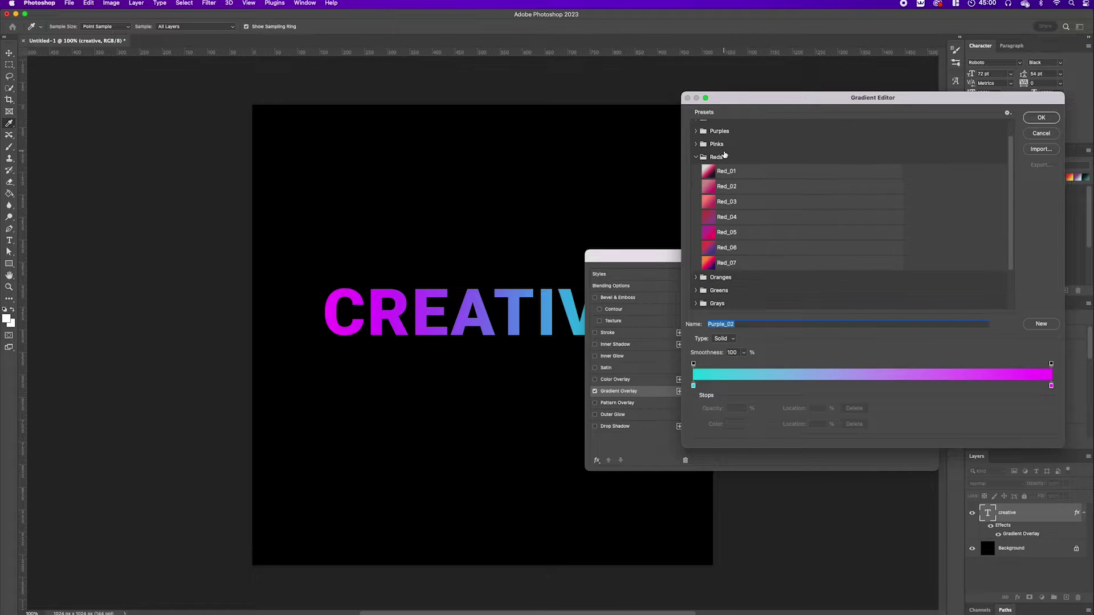
{"action": "left_click", "coordinate": [717, 166]}
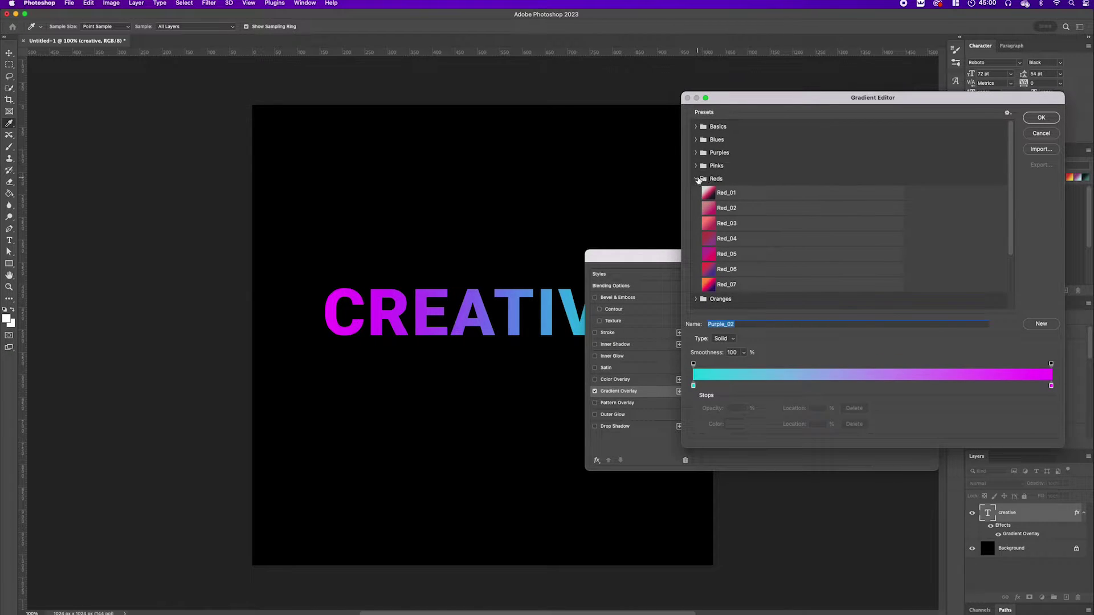
{"action": "left_click", "coordinate": [696, 180]}
{"action": "left_click", "coordinate": [695, 166]}
{"action": "left_click", "coordinate": [697, 155]}
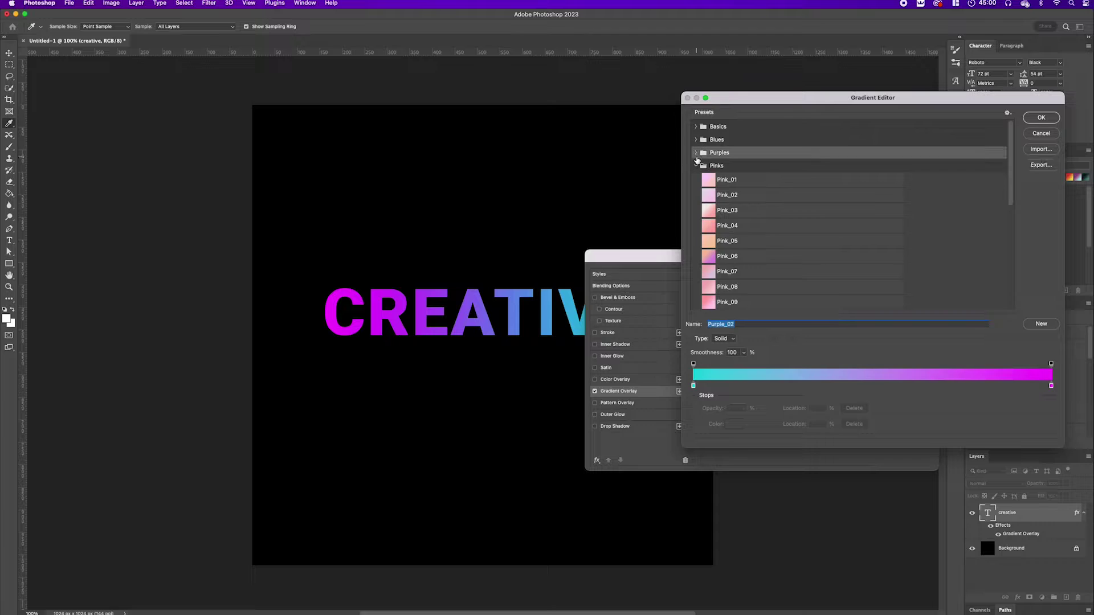
{"action": "left_click", "coordinate": [711, 197]}
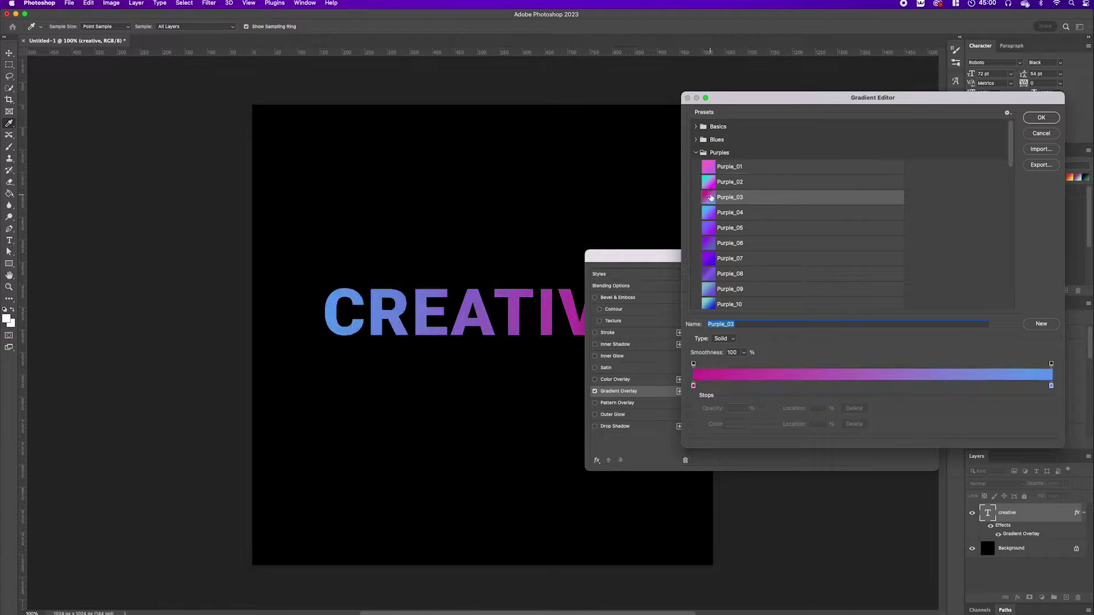
{"action": "left_click", "coordinate": [708, 214]}
{"action": "left_click", "coordinate": [711, 199]}
{"action": "left_click", "coordinate": [711, 180]}
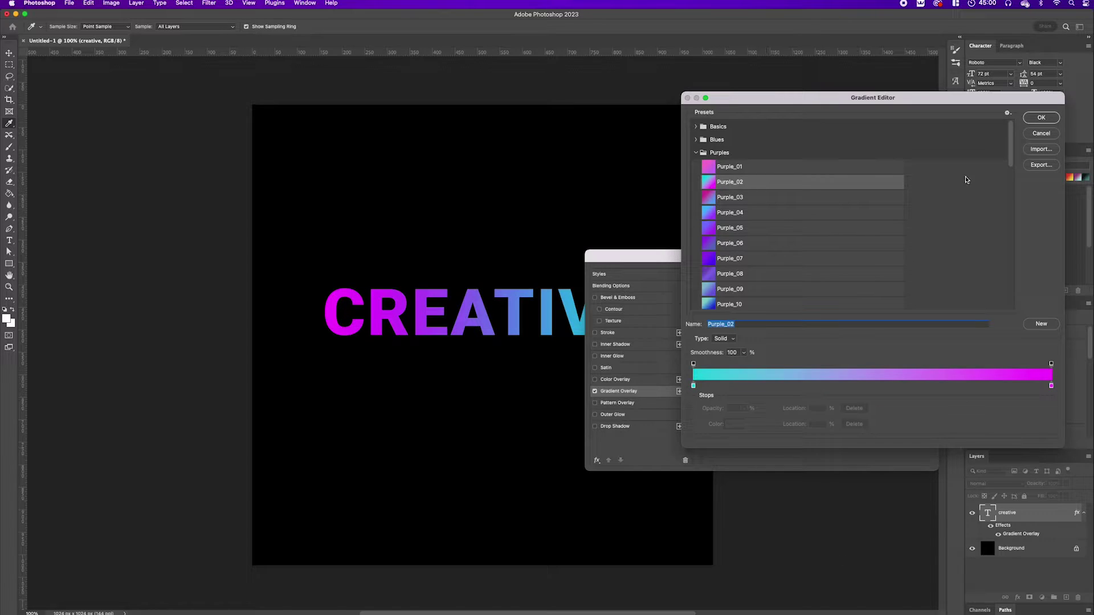
{"action": "left_click", "coordinate": [1039, 118]}
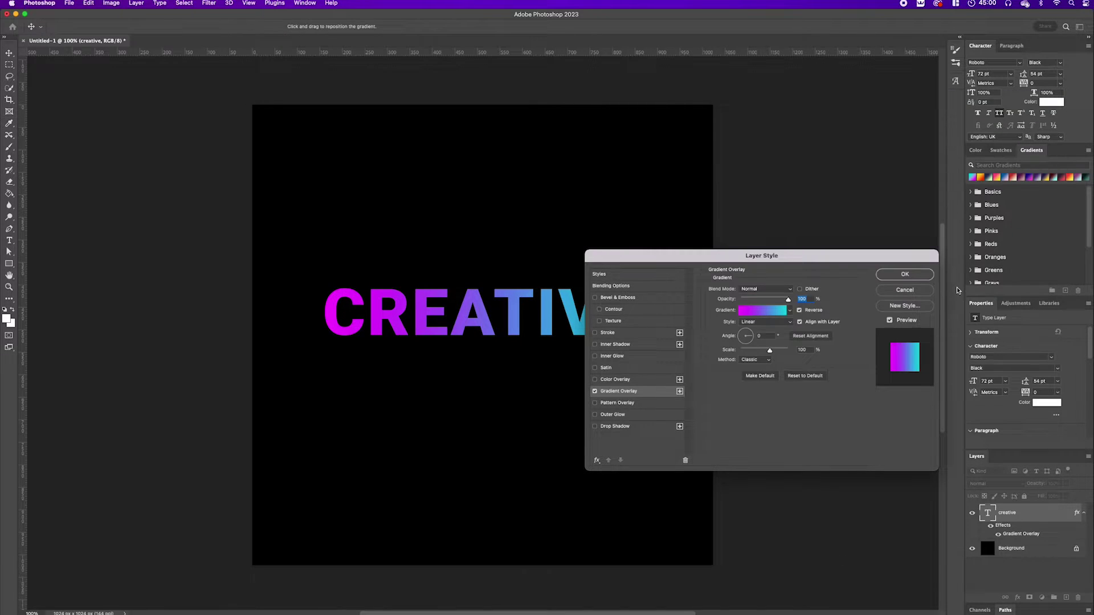
{"action": "left_click", "coordinate": [920, 276]}
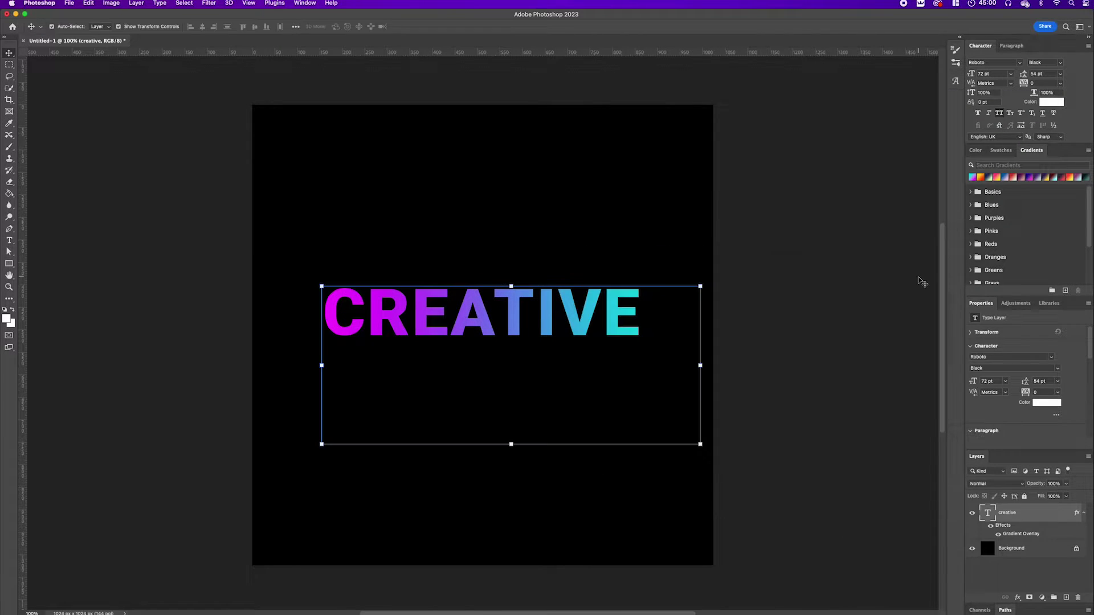
Step: Convert the creative text layer to a smart object and duplicate it
{"action": "right_click", "coordinate": [1016, 515]}
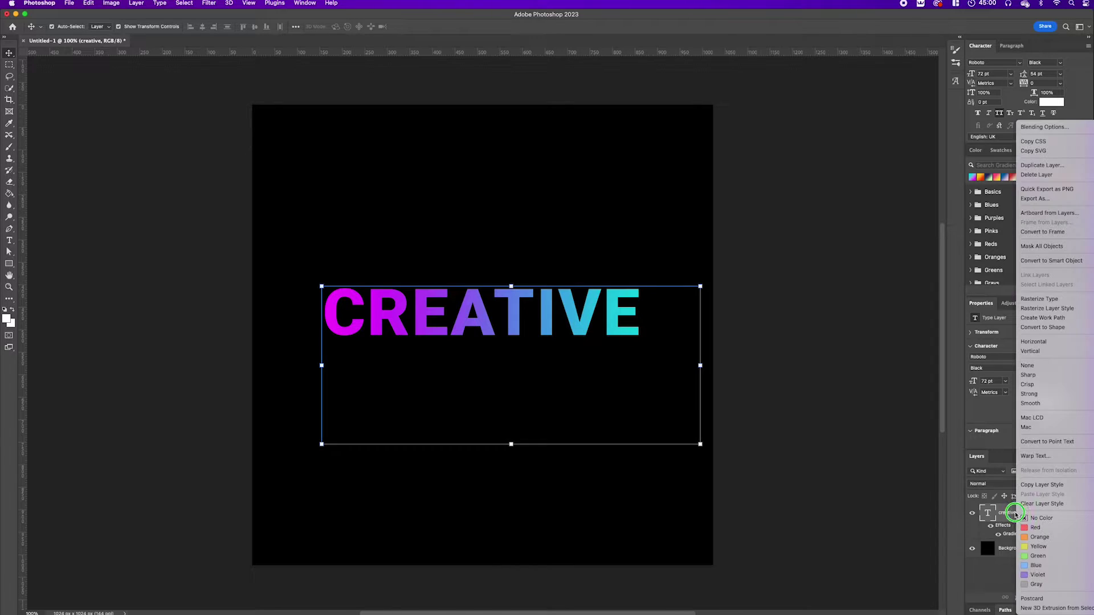
{"action": "left_click", "coordinate": [1047, 263]}
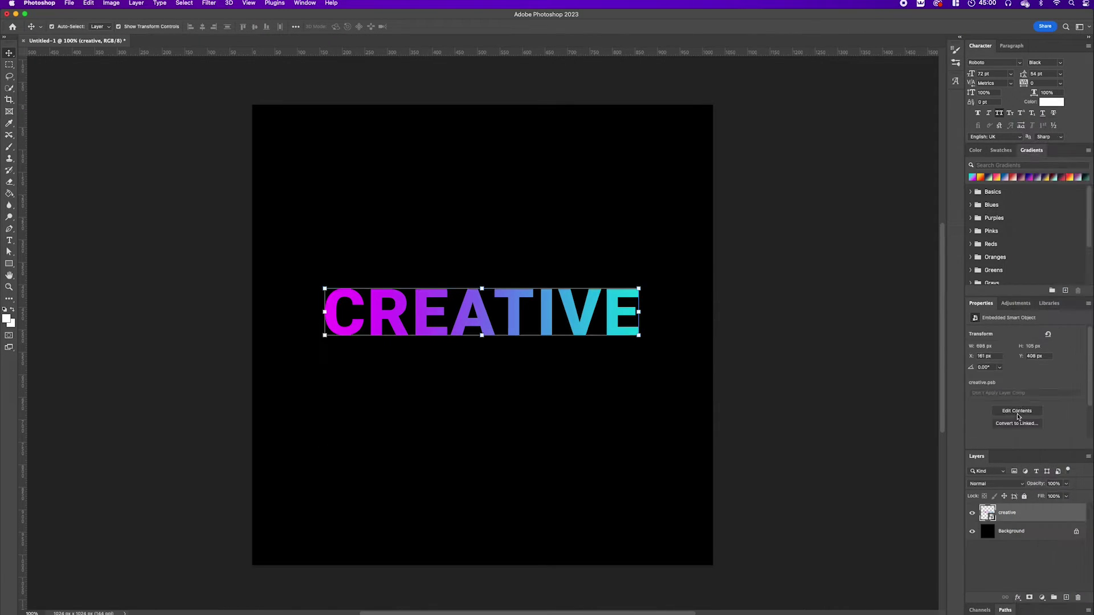
{"action": "right_click", "coordinate": [1016, 519]}
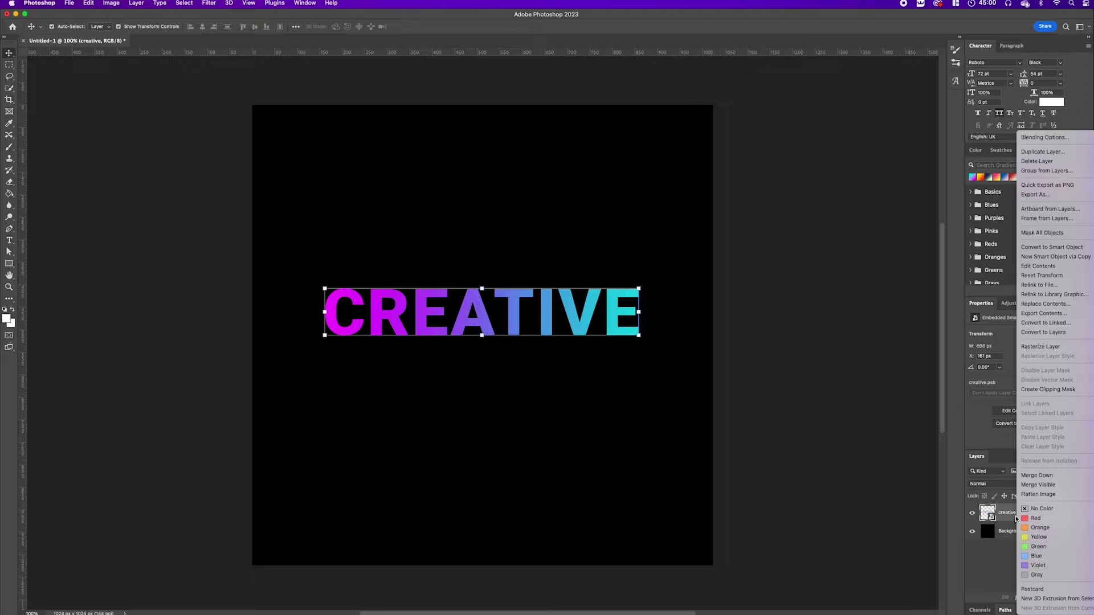
{"action": "left_click", "coordinate": [1041, 153]}
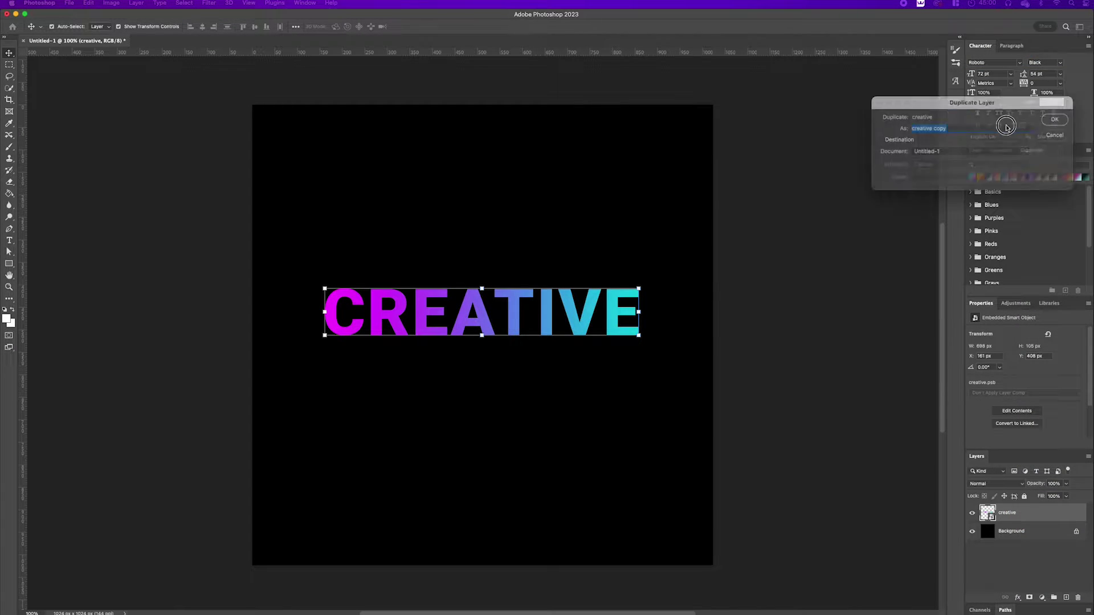
{"action": "left_click", "coordinate": [906, 180]}
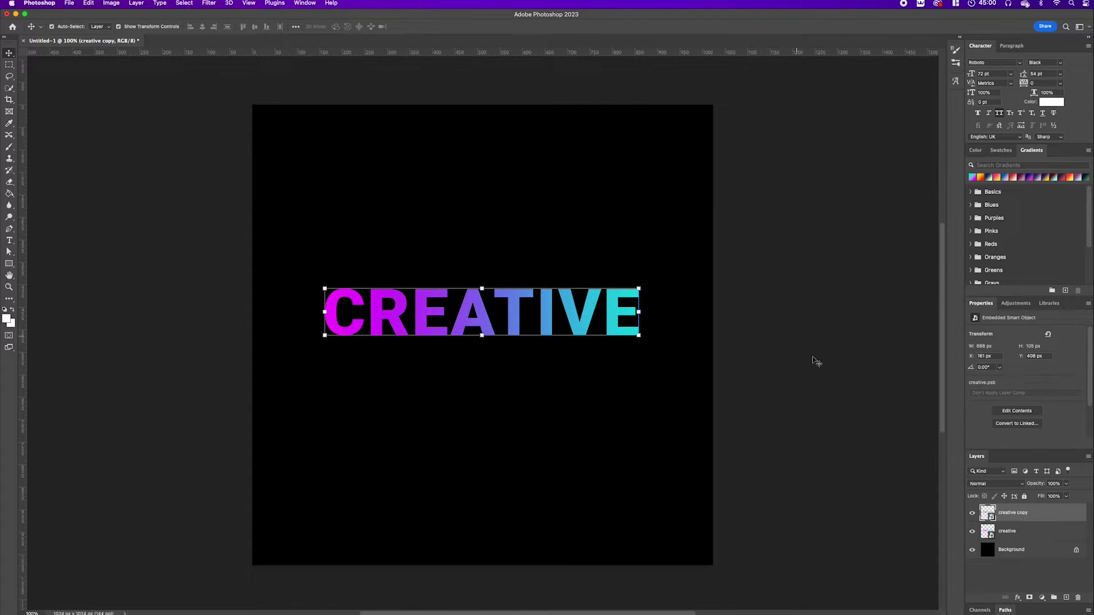
Step: Rasterize the duplicated text layer and marquee-select the upper half of the word, about 769 px wide and 80 px high
{"action": "right_click", "coordinate": [1017, 514]}
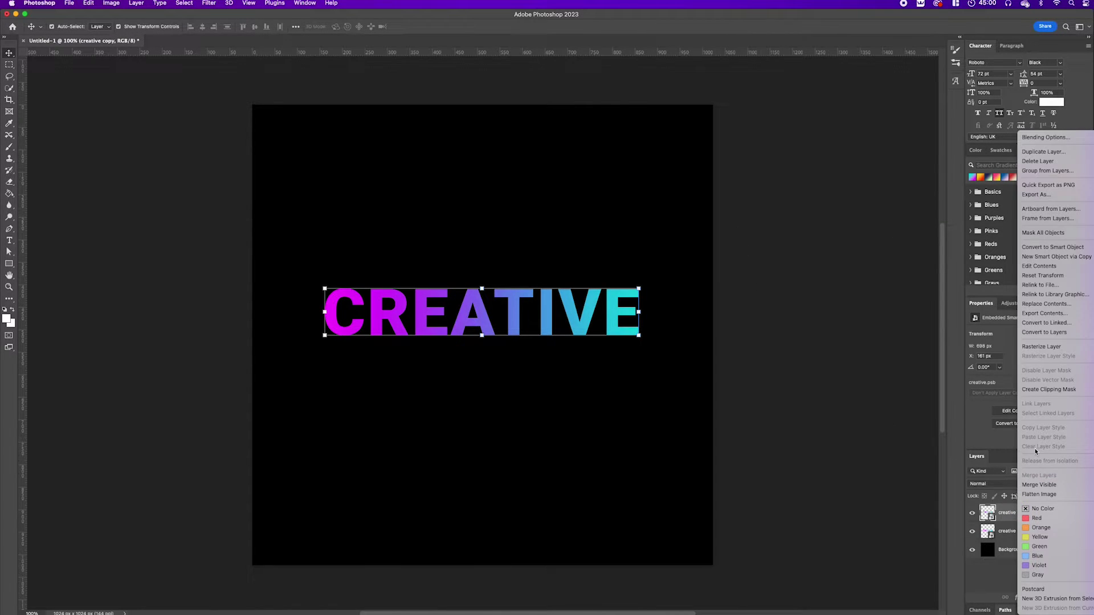
{"action": "left_click", "coordinate": [1043, 347]}
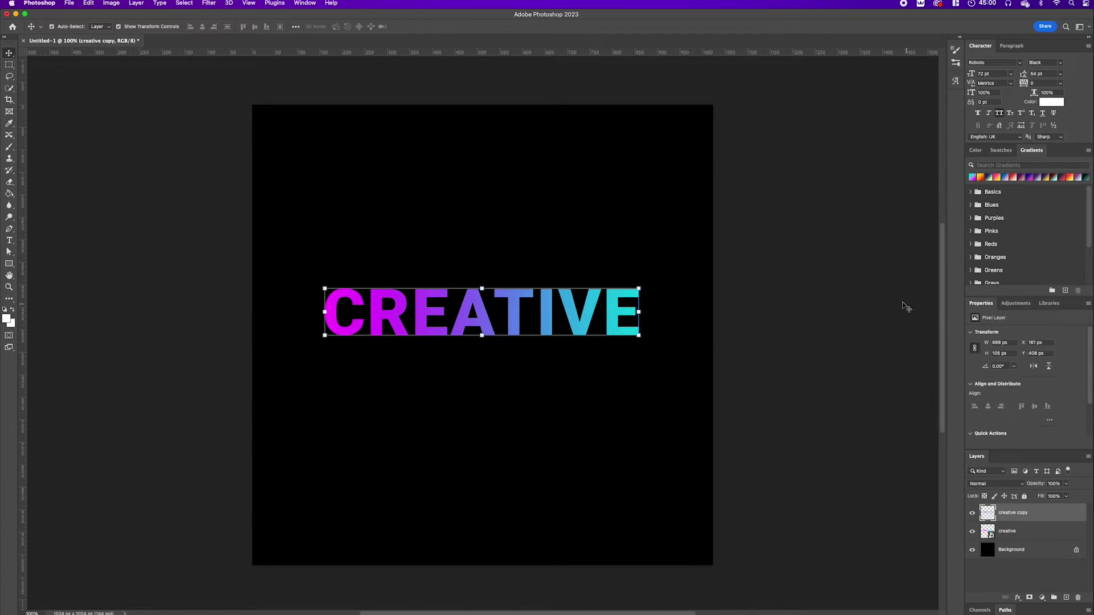
{"action": "left_click", "coordinate": [9, 64]}
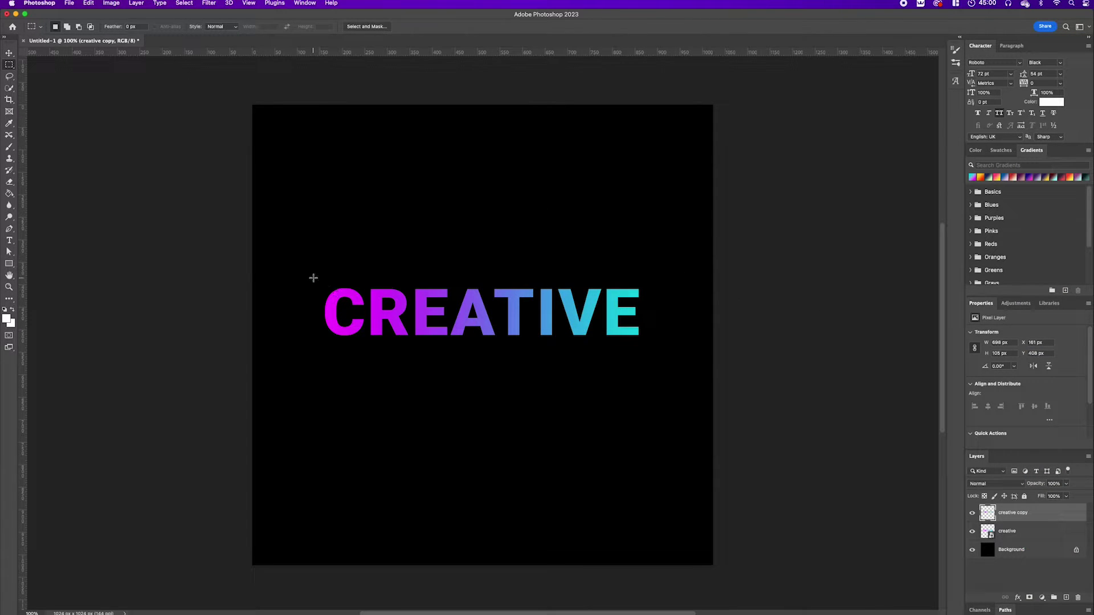
{"action": "left_click_drag", "start_coordinate": [313, 277], "coordinate": [659, 314]}
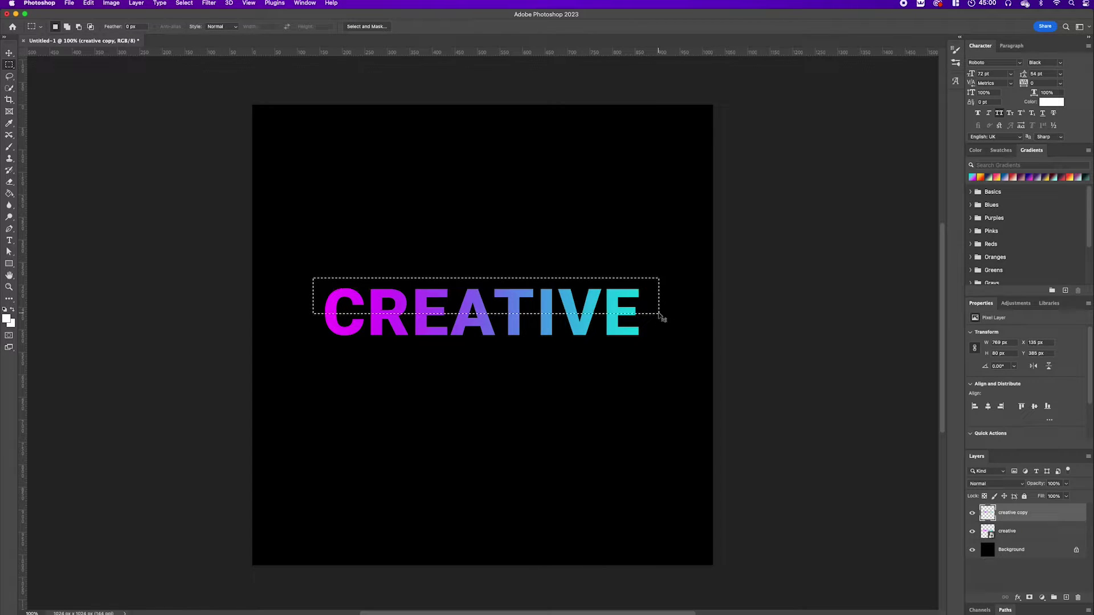
Step: Cut the selected upper half of the duplicated word and stretch the remaining lower half vertically both ways to about 708 px high
{"action": "key", "text": "super+x"}
{"action": "left_click", "coordinate": [9, 52]}
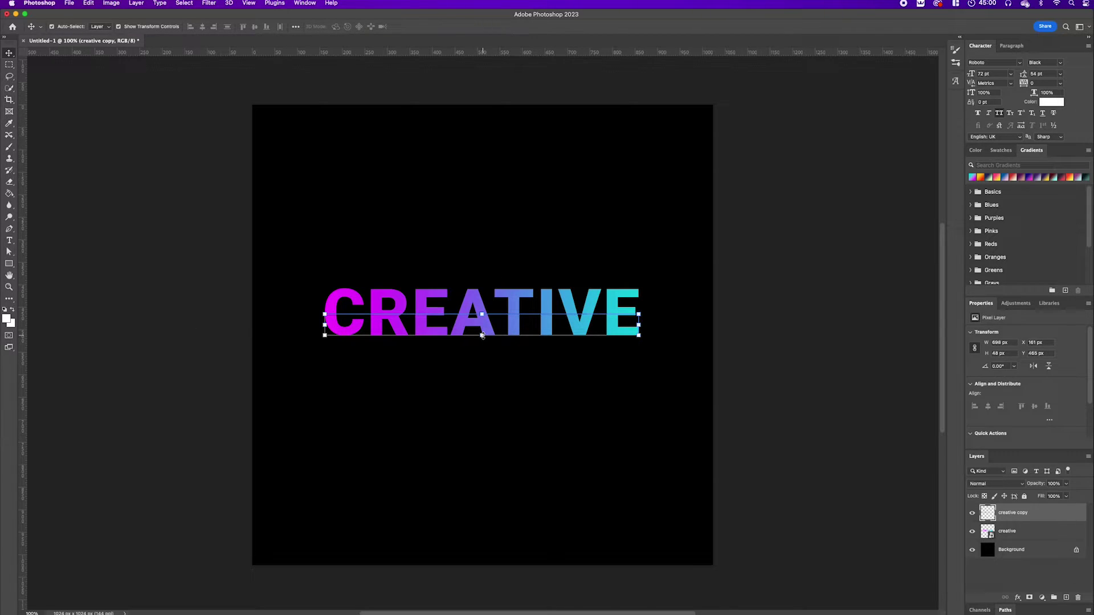
{"action": "left_click_drag", "start_coordinate": [482, 335], "coordinate": [505, 560]}
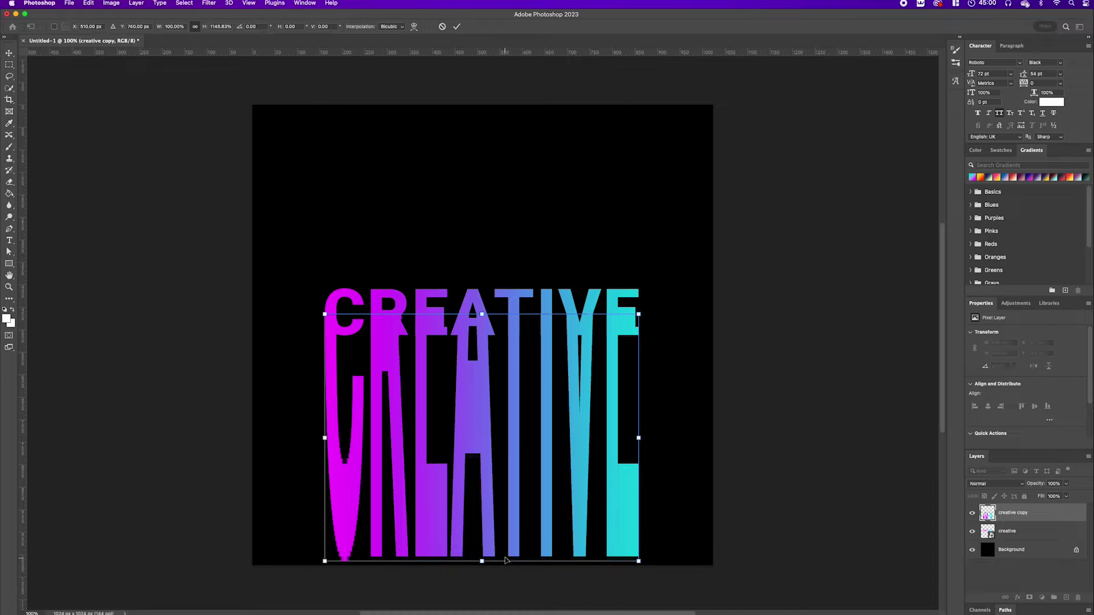
{"action": "left_click_drag", "start_coordinate": [482, 313], "coordinate": [482, 243]}
{"action": "key", "text": "Return"}
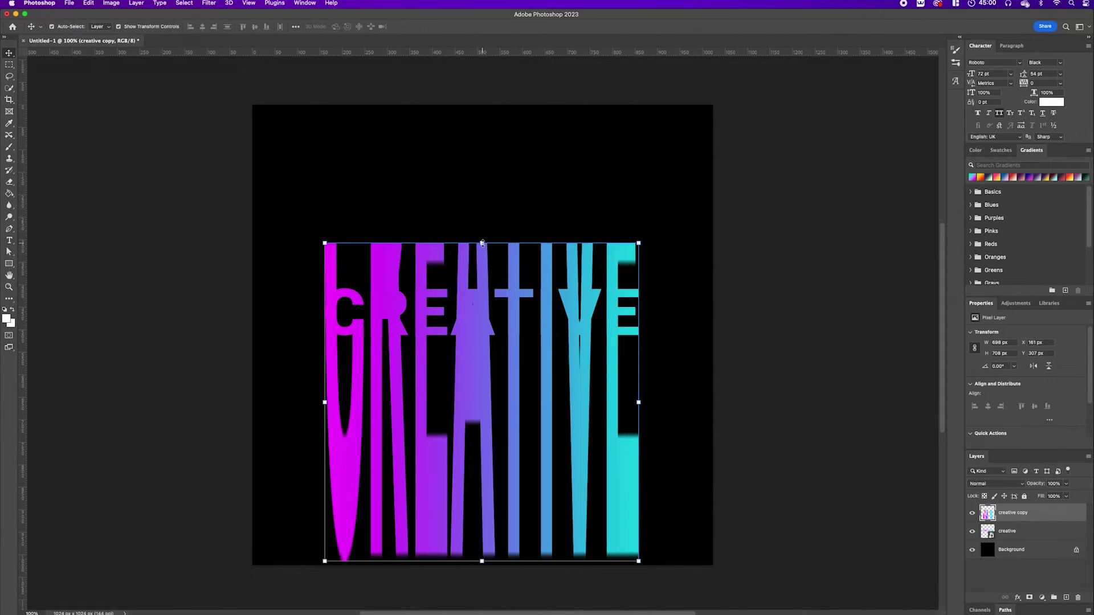
Step: Open the Motion Blur filter for the stretched creative copy layer and move its dialog clear of the artwork
{"action": "left_click", "coordinate": [208, 4]}
{"action": "mouse_move", "coordinate": [237, 122]}
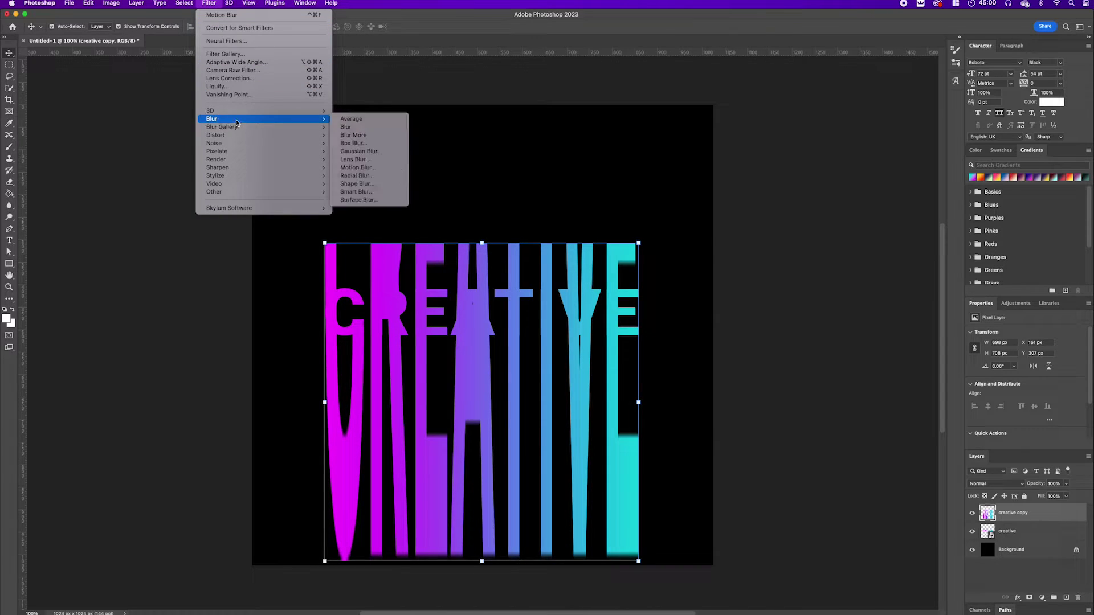
{"action": "left_click", "coordinate": [382, 167]}
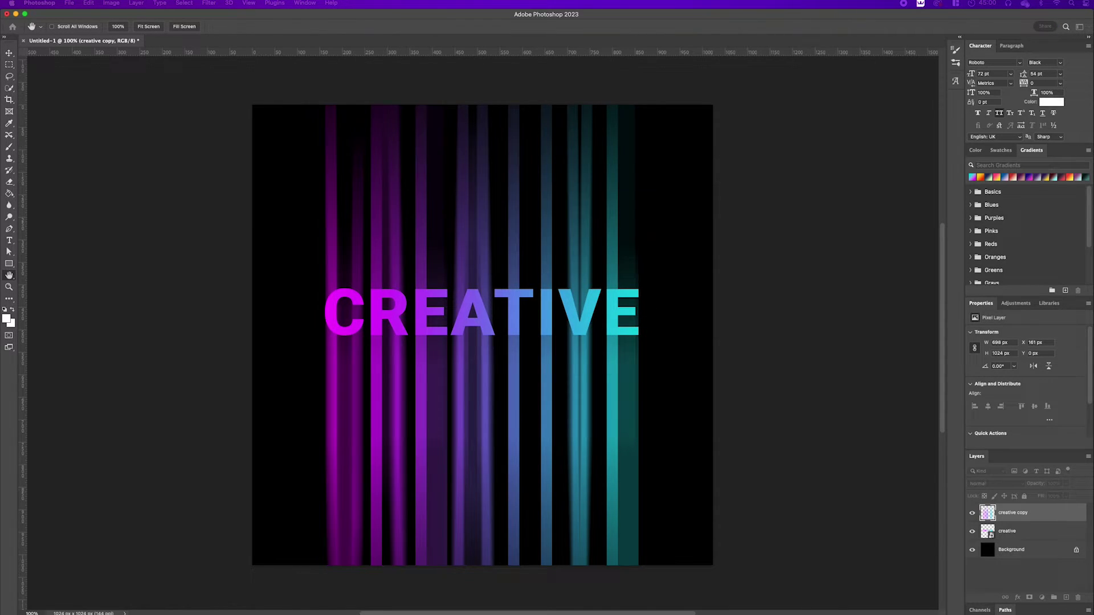
{"action": "left_click_drag", "start_coordinate": [837, 147], "coordinate": [769, 156]}
Step: Try a Motion Blur angle of 80 degrees on the stretched text
{"action": "double_click", "coordinate": [751, 289]}
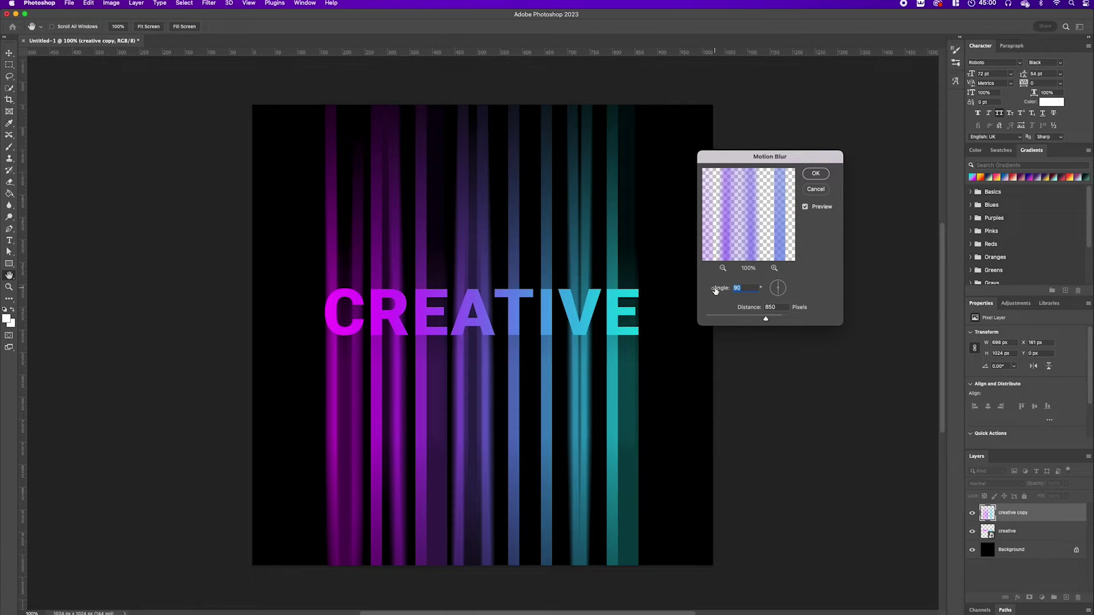
{"action": "type", "text": "80"}
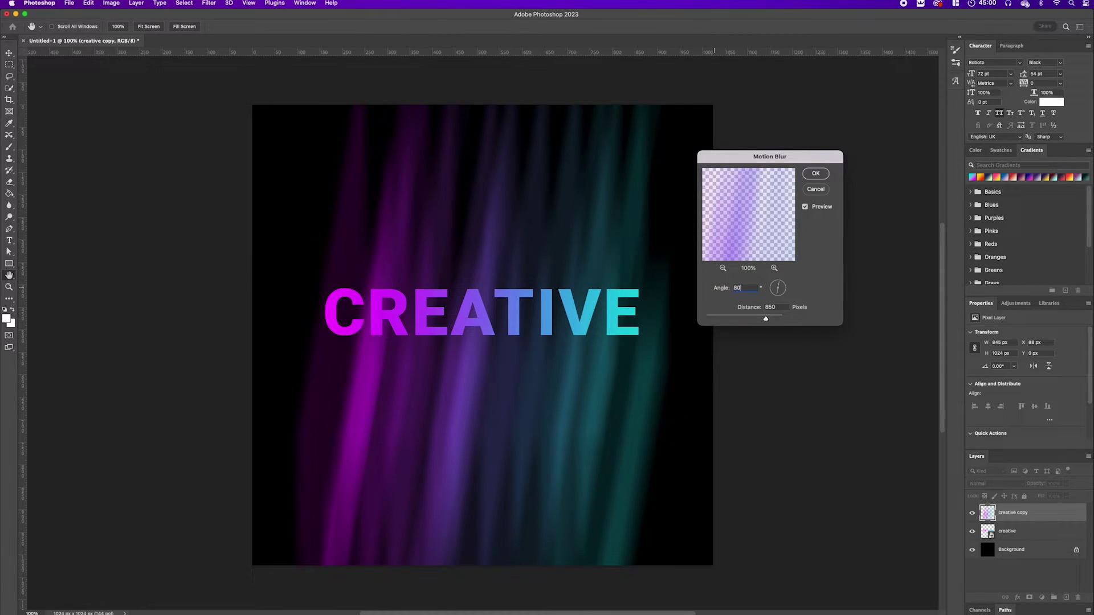
{"action": "key", "text": "BackSpace"}
{"action": "type", "text": "90"}
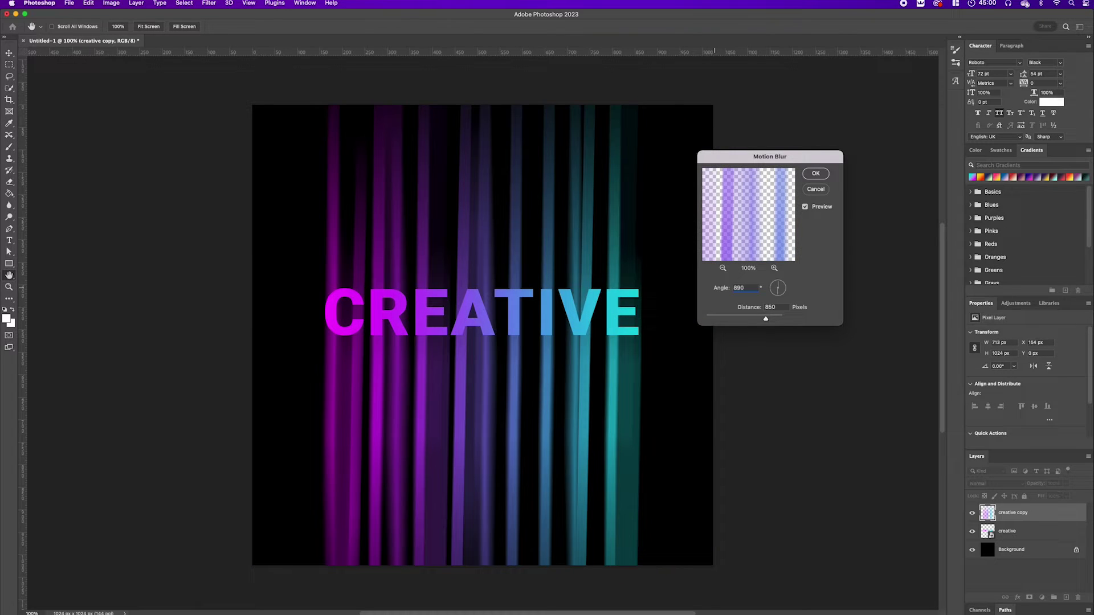
{"action": "key", "text": "Tab"}
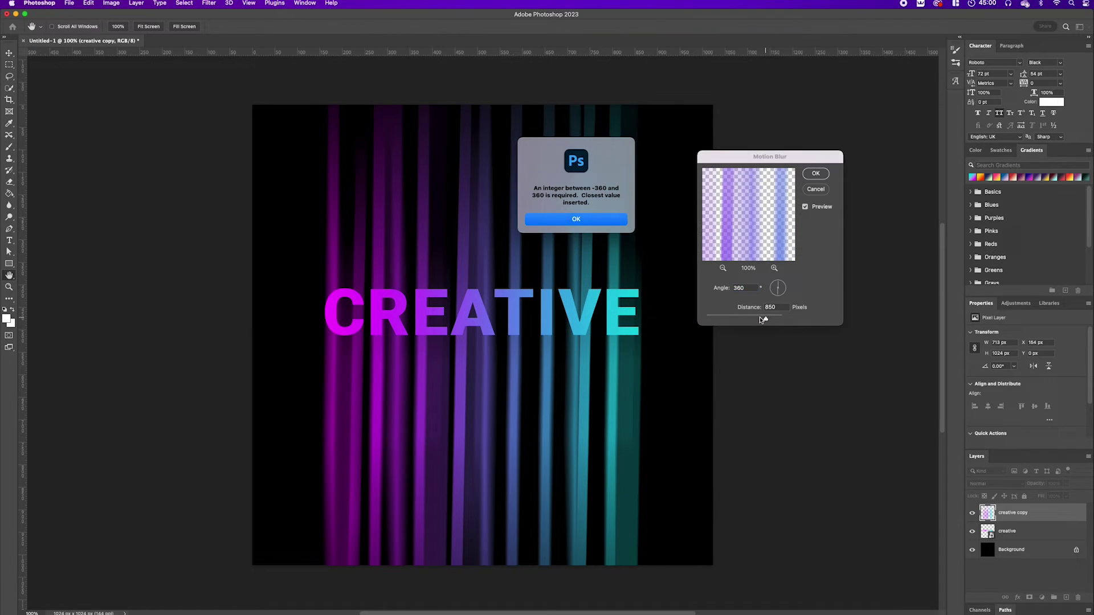
{"action": "left_click", "coordinate": [614, 223]}
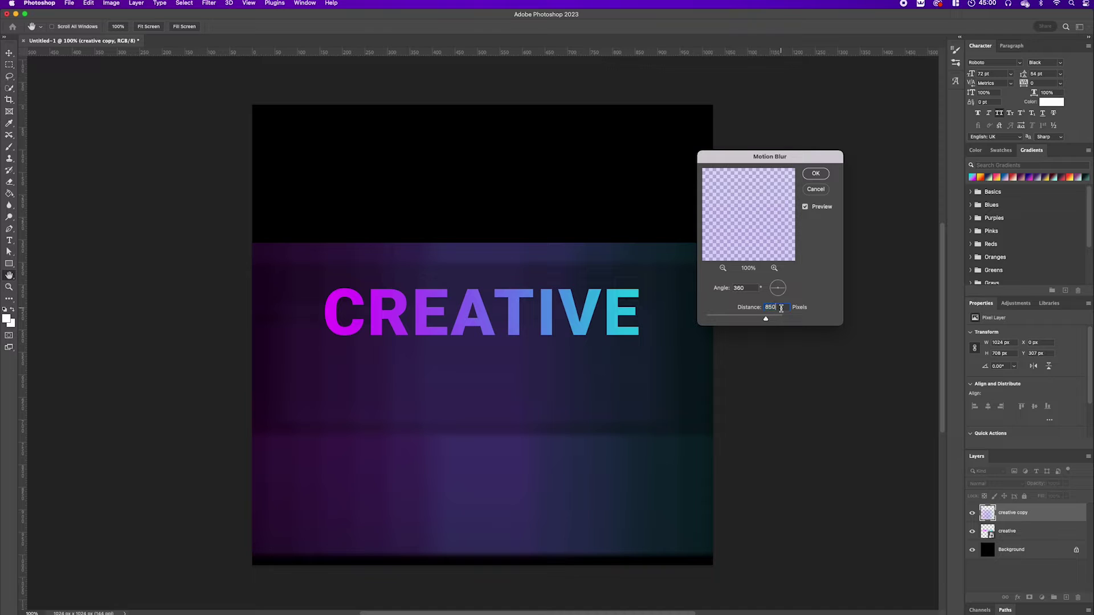
{"action": "type", "text": "9"}
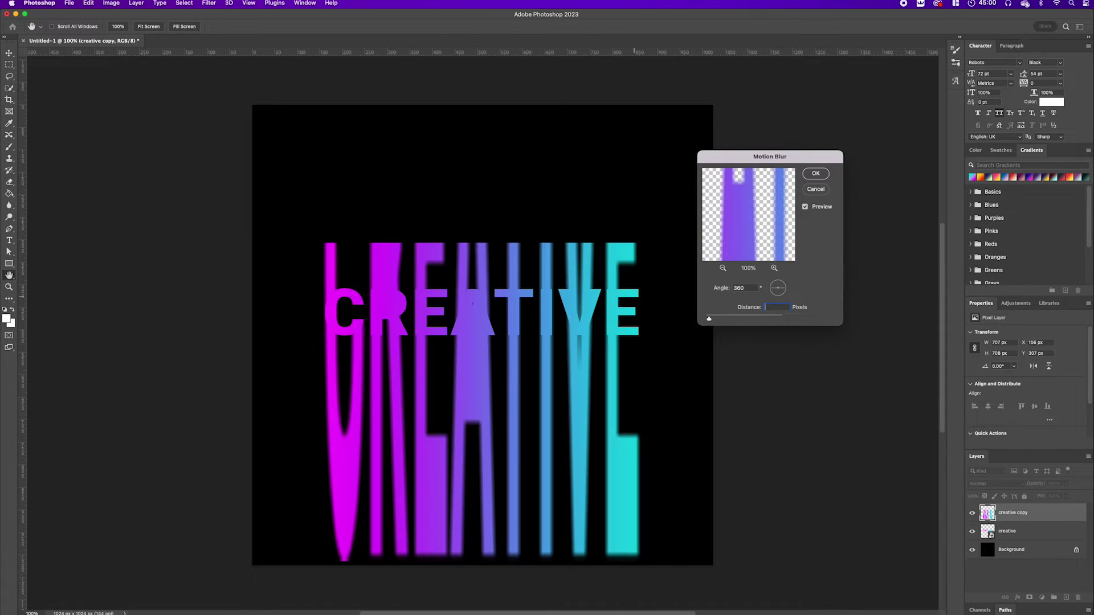
Step: Apply the Motion Blur to the stretched text with a distance of 850 pixels and an angle of 90 degrees
{"action": "type", "text": "850"}
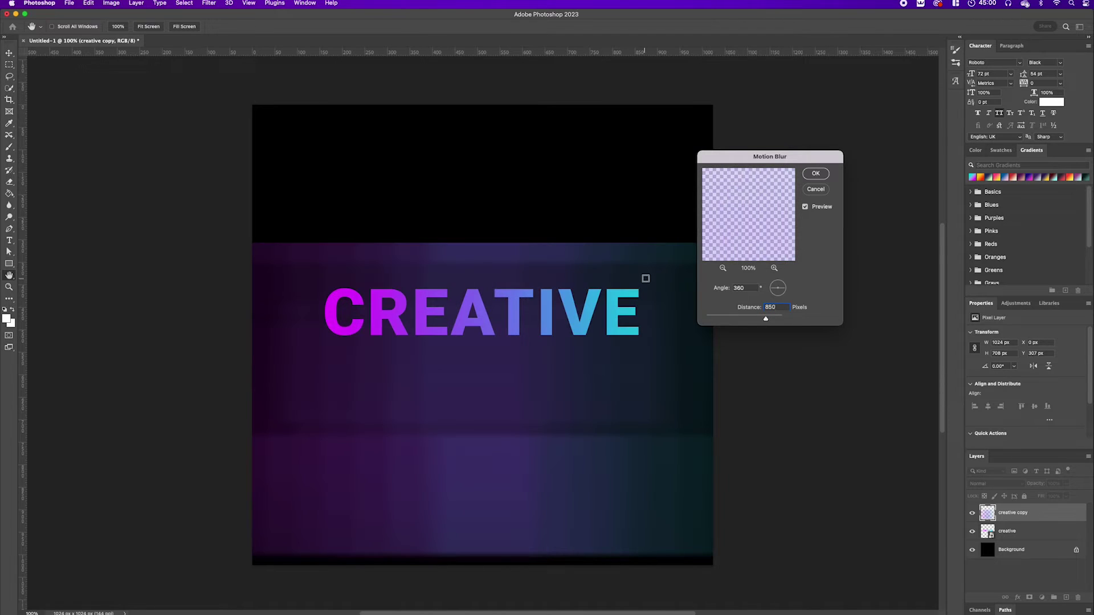
{"action": "key", "text": "Tab"}
{"action": "type", "text": "90"}
{"action": "left_click", "coordinate": [816, 174]}
{"action": "key", "text": "v"}
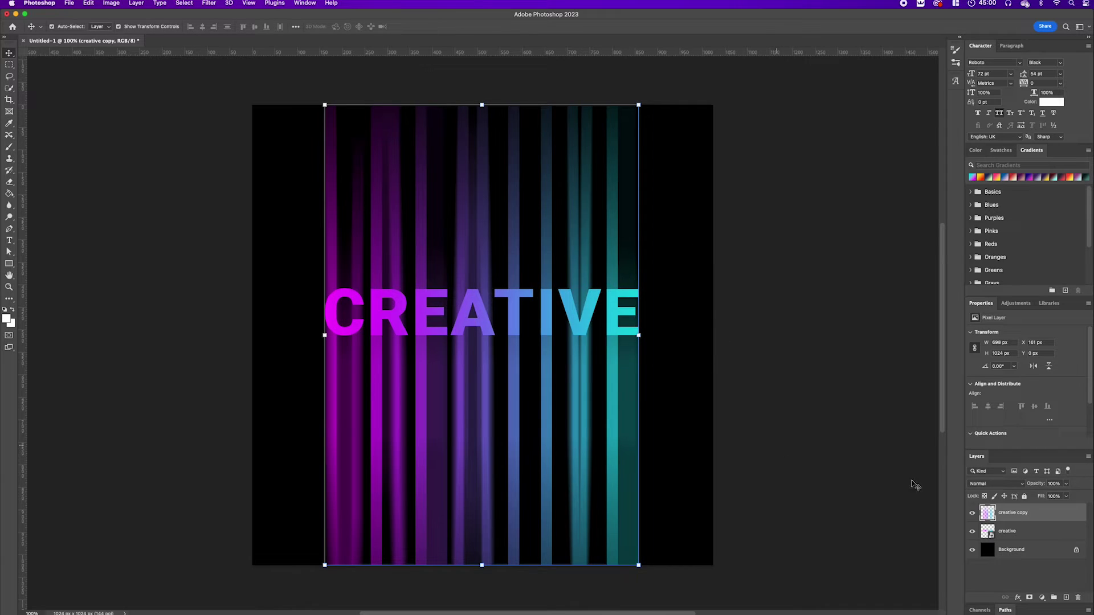
Step: Select the Eraser tool with the Soft Round brush at 300 px and 0% hardness
{"action": "left_click", "coordinate": [11, 183]}
{"action": "right_click", "coordinate": [10, 184]}
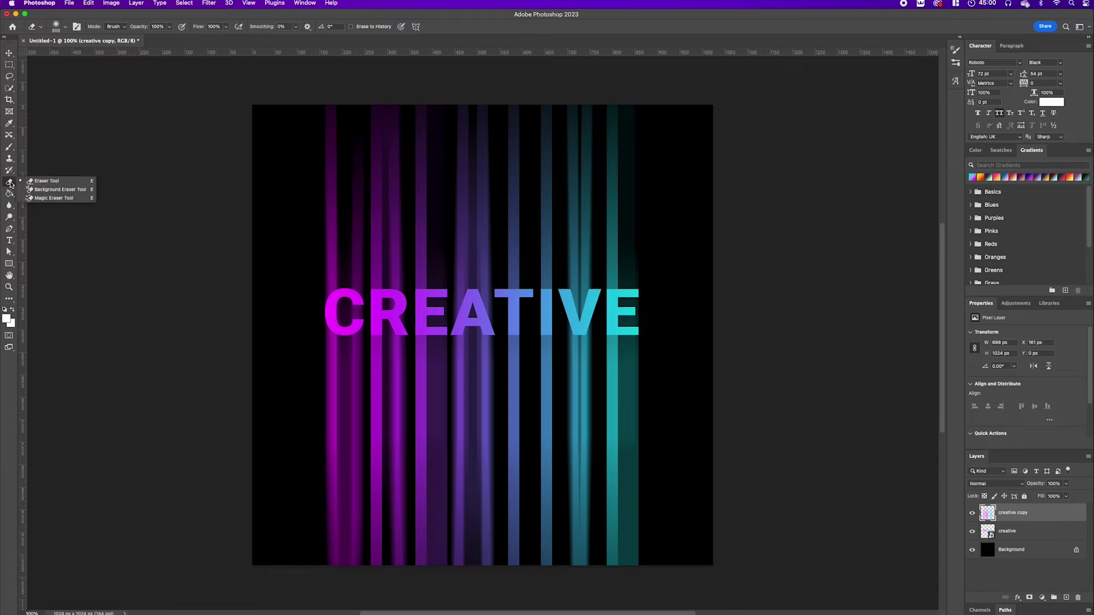
{"action": "left_click", "coordinate": [8, 183]}
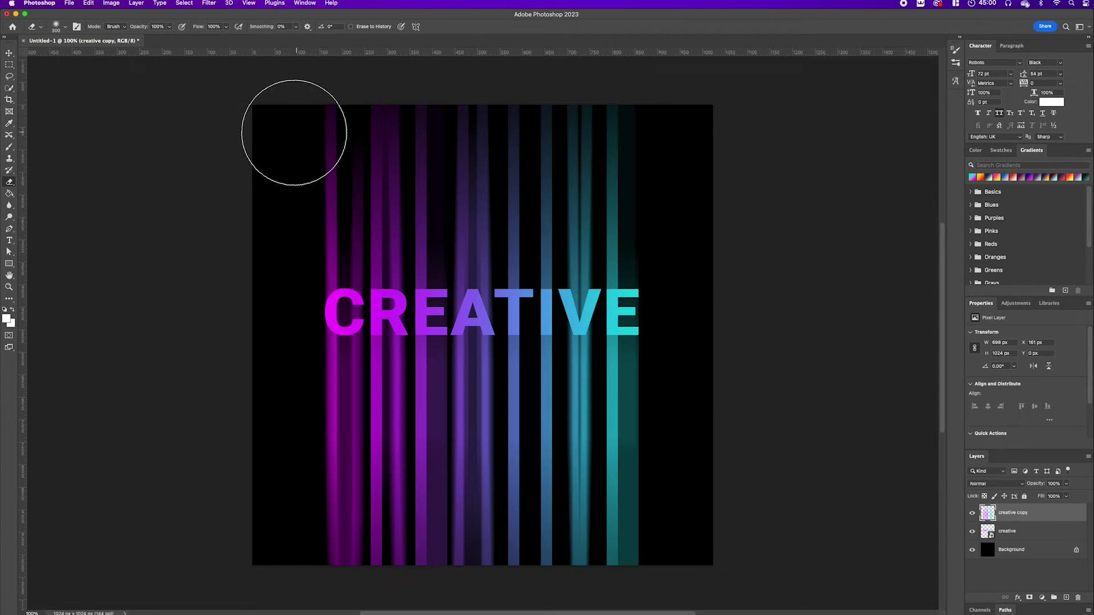
{"action": "left_click", "coordinate": [66, 29]}
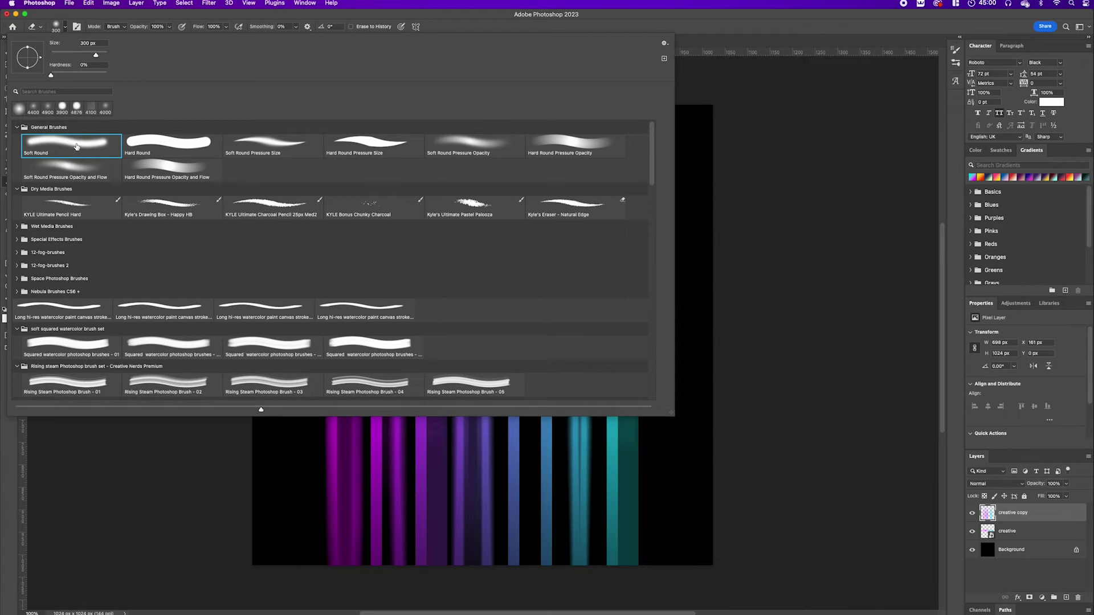
{"action": "left_click", "coordinate": [698, 14]}
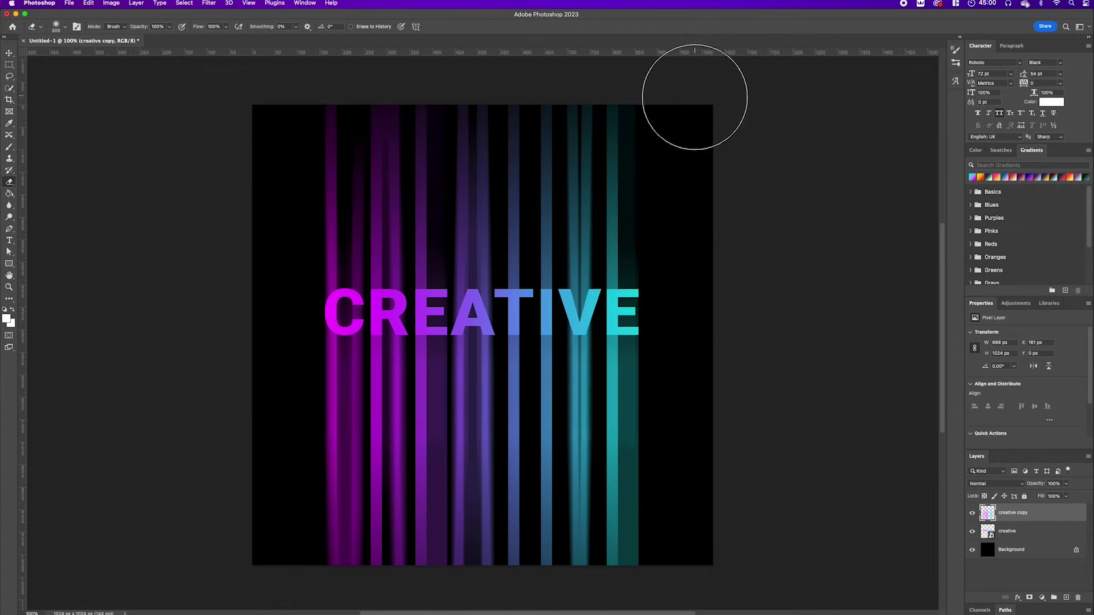
Step: Try smaller and larger eraser brush sizes between 200 and 800 px and return to 300 px
{"action": "key", "text": "bracketleft"}
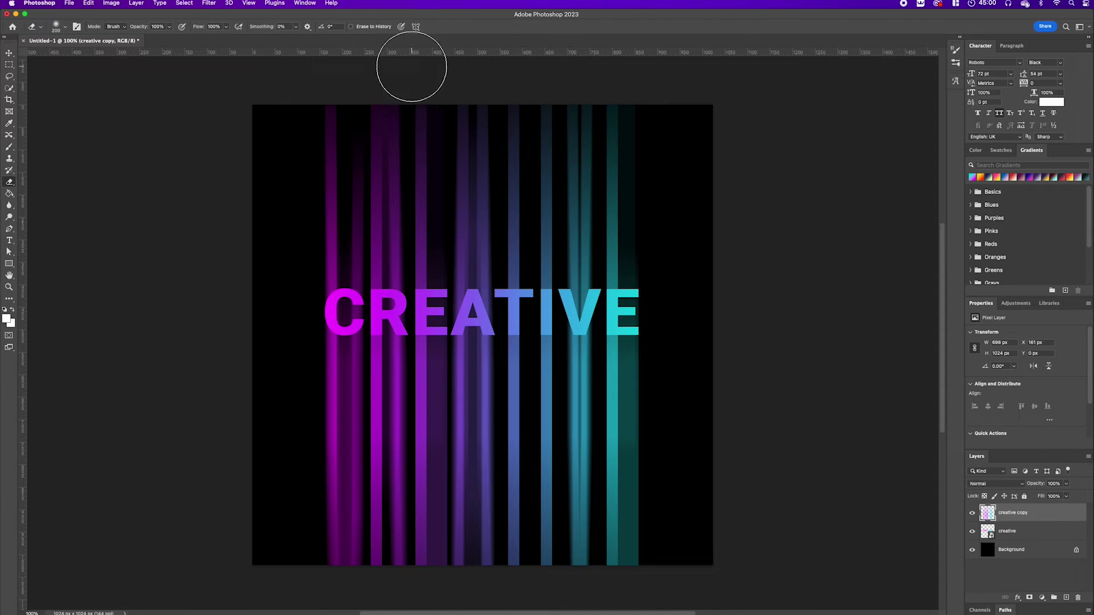
{"action": "key", "text": "bracketright"}
{"action": "key", "text": "bracketright"}
{"action": "key", "text": "bracketright"}
{"action": "key", "text": "bracketright"}
{"action": "key", "text": "bracketright"}
{"action": "key", "text": "bracketright"}
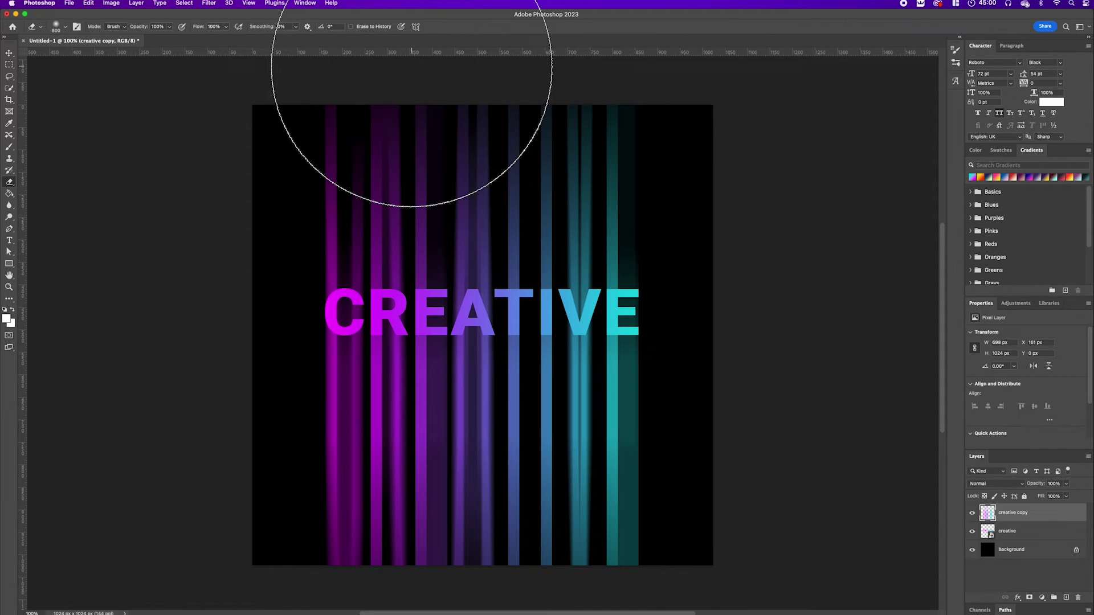
{"action": "key", "text": "bracketleft"}
{"action": "key", "text": "bracketleft"}
{"action": "key", "text": "bracketleft"}
{"action": "key", "text": "bracketleft"}
{"action": "key", "text": "bracketleft"}
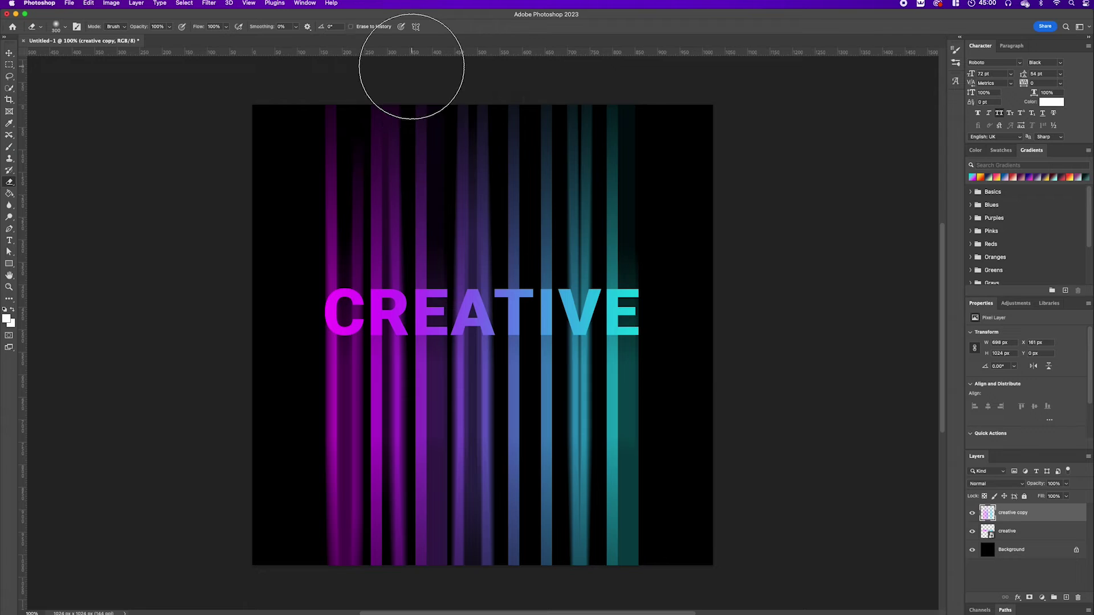
Step: Erase the blurred streaks above the word CREATIVE and fade out their lower ends with the soft eraser
{"action": "mouse_move", "coordinate": [352, 133]}
{"action": "left_mouse_down"}
{"action": "mouse_move", "coordinate": [428, 145]}
{"action": "mouse_move", "coordinate": [264, 202]}
{"action": "mouse_move", "coordinate": [376, 212]}
{"action": "mouse_move", "coordinate": [283, 229]}
{"action": "mouse_move", "coordinate": [366, 238]}
{"action": "mouse_move", "coordinate": [318, 243]}
{"action": "mouse_move", "coordinate": [442, 246]}
{"action": "mouse_move", "coordinate": [327, 251]}
{"action": "mouse_move", "coordinate": [558, 241]}
{"action": "mouse_move", "coordinate": [448, 239]}
{"action": "mouse_move", "coordinate": [641, 243]}
{"action": "mouse_move", "coordinate": [502, 242]}
{"action": "mouse_move", "coordinate": [546, 193]}
{"action": "mouse_move", "coordinate": [422, 162]}
{"action": "mouse_move", "coordinate": [599, 114]}
{"action": "mouse_move", "coordinate": [410, 123]}
{"action": "mouse_move", "coordinate": [558, 161]}
{"action": "mouse_move", "coordinate": [719, 177]}
{"action": "left_mouse_up"}
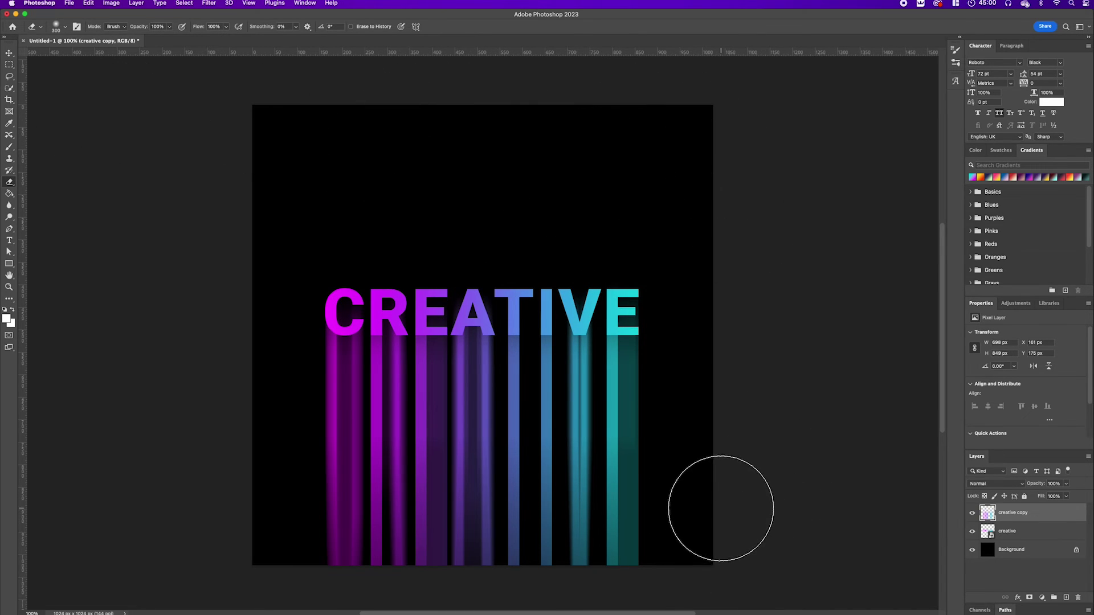
{"action": "mouse_move", "coordinate": [713, 503]}
{"action": "left_mouse_down"}
{"action": "mouse_move", "coordinate": [701, 530]}
{"action": "mouse_move", "coordinate": [626, 573]}
{"action": "mouse_move", "coordinate": [372, 582]}
{"action": "mouse_move", "coordinate": [213, 550]}
{"action": "mouse_move", "coordinate": [309, 575]}
{"action": "mouse_move", "coordinate": [696, 584]}
{"action": "mouse_move", "coordinate": [166, 593]}
{"action": "left_mouse_up"}
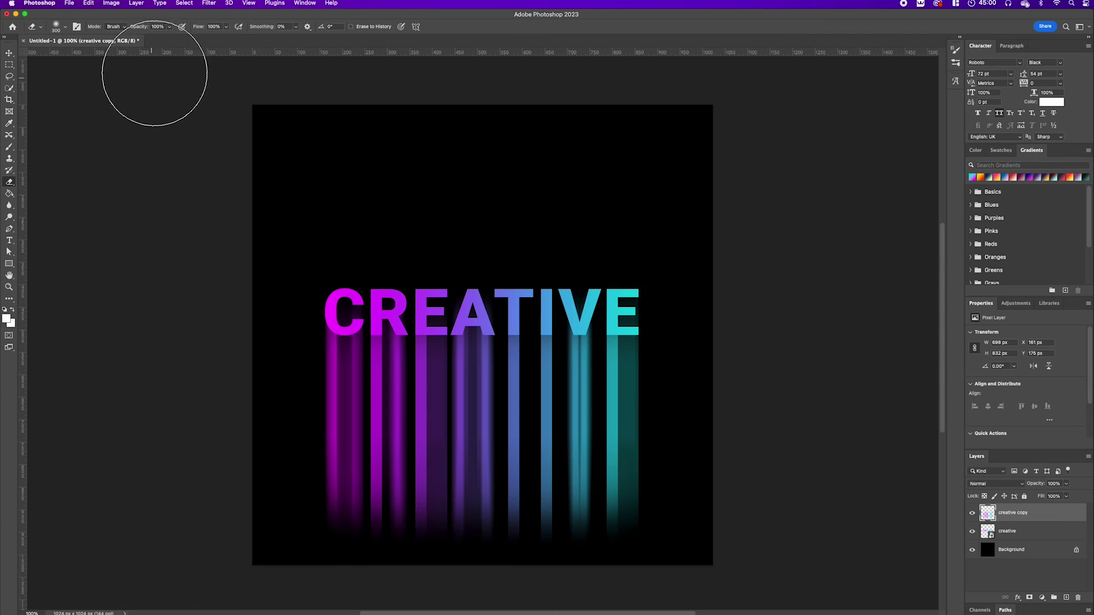